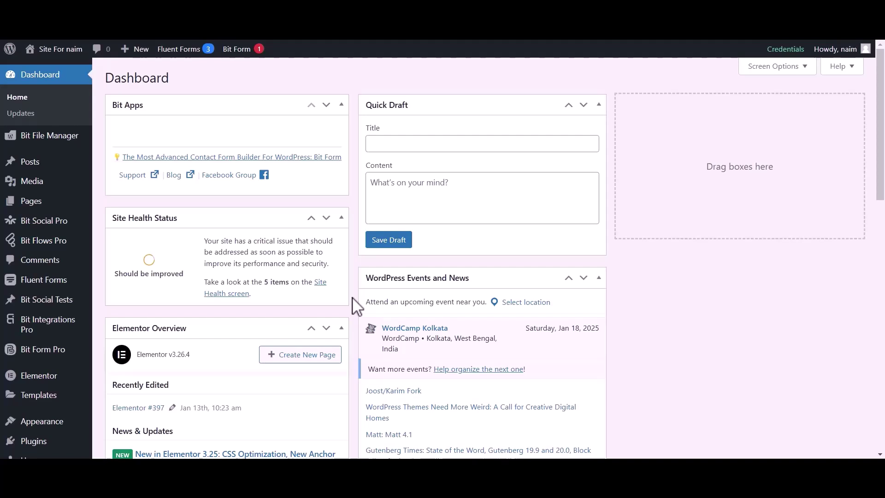
Create a new flow from the Bit Flows Flows list, titled 'Flow 1'
left_click(55, 240)
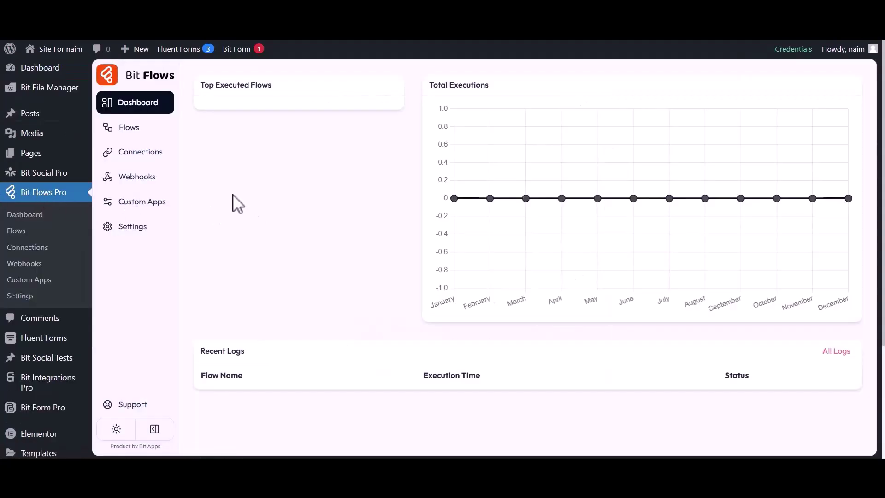
left_click(121, 133)
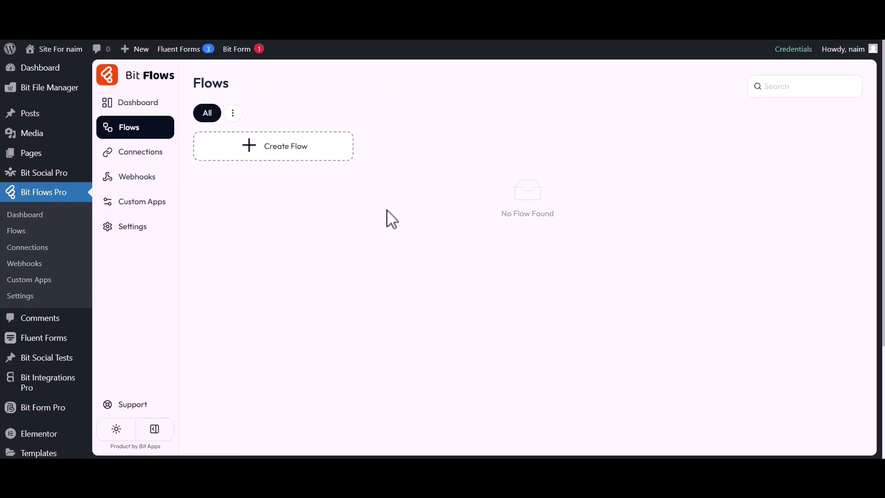
left_click(271, 149)
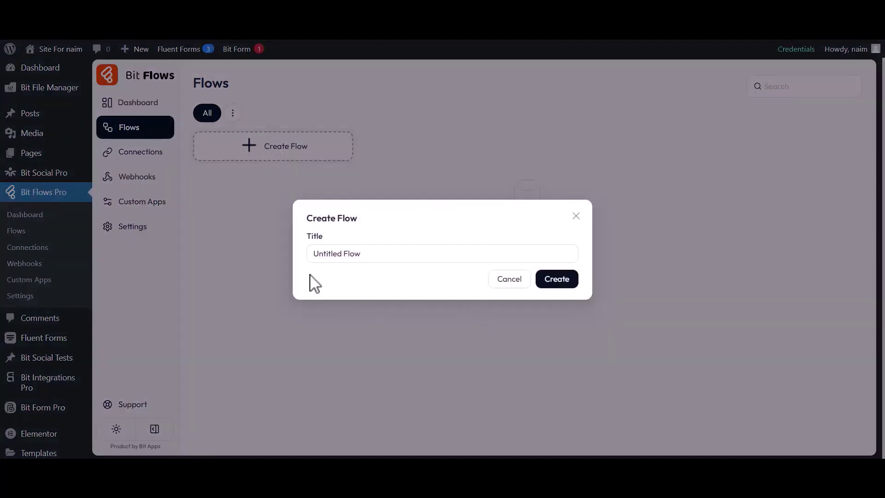
left_click(306, 249)
left_click_drag(311, 252, 372, 259)
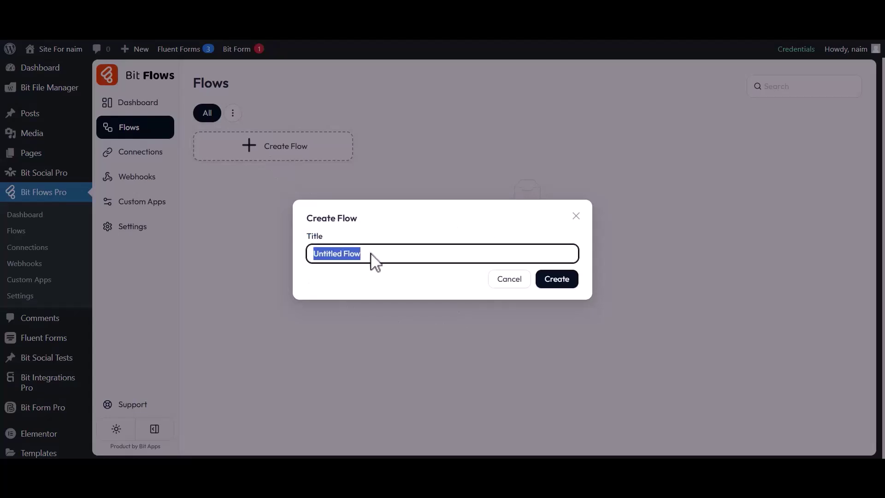
type("Flow 1")
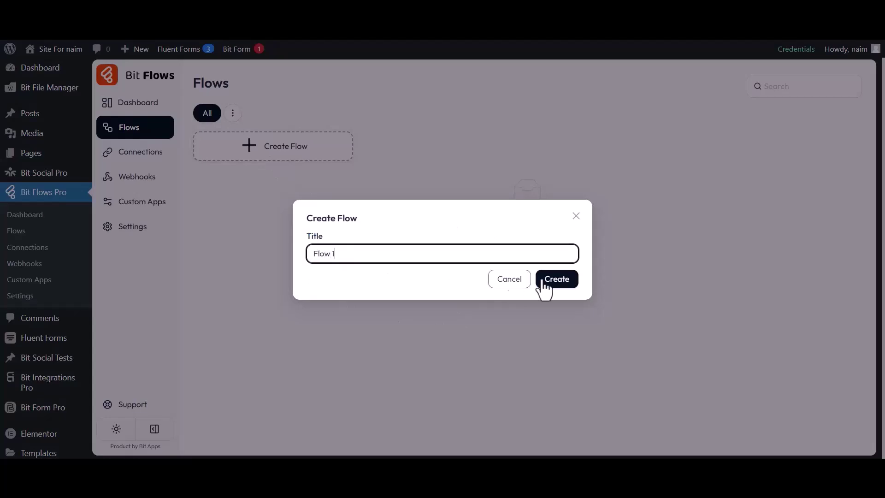
left_click(549, 280)
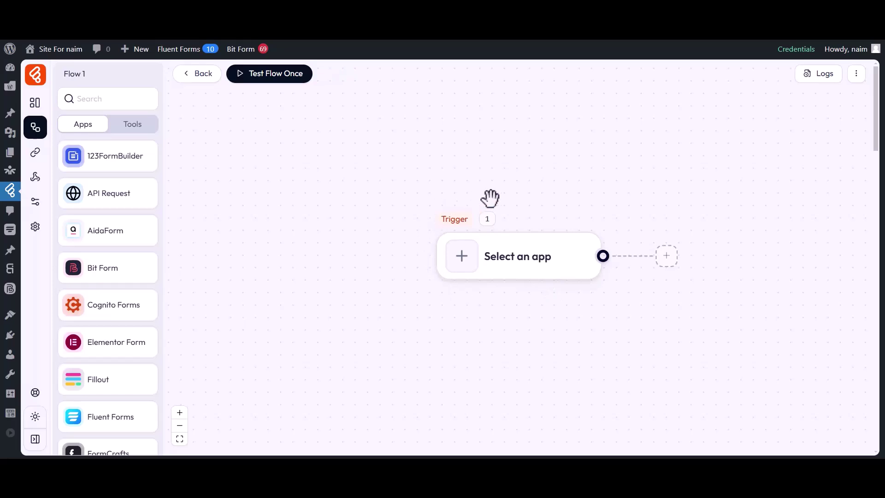
Set the trigger app to WordPress with the On Post Status Update event
left_click_drag(510, 295, 255, 290)
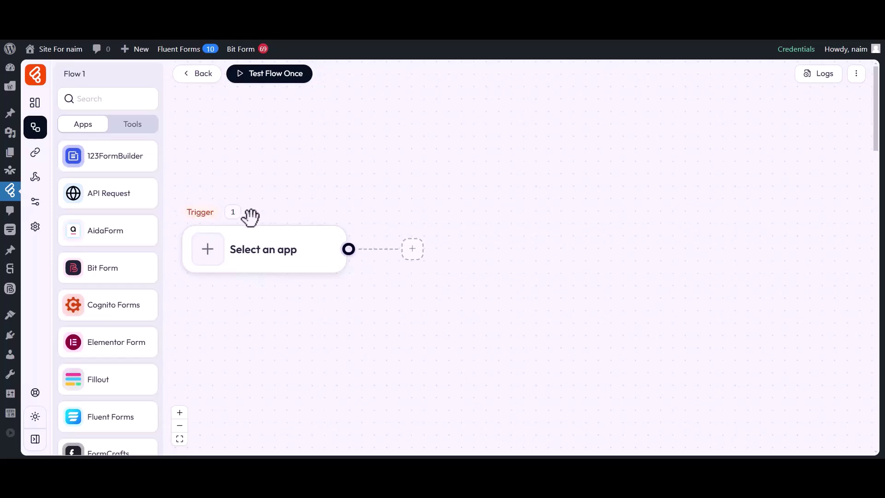
left_click(207, 252)
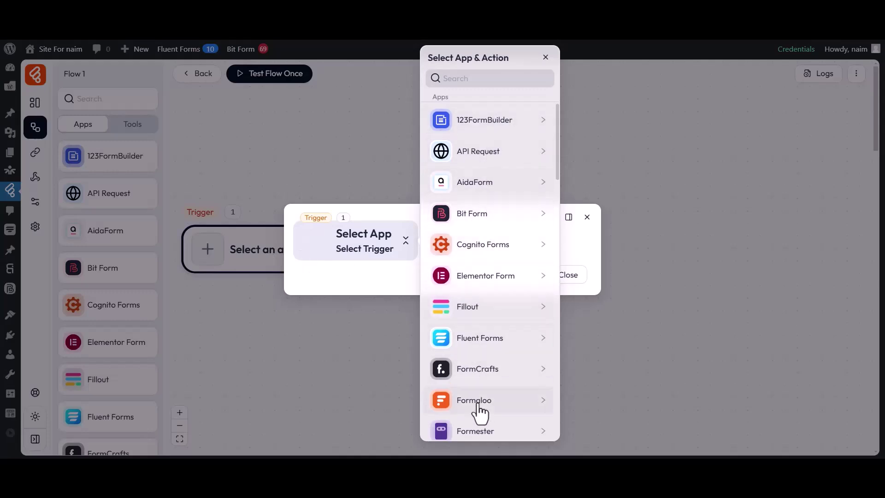
left_click(481, 78)
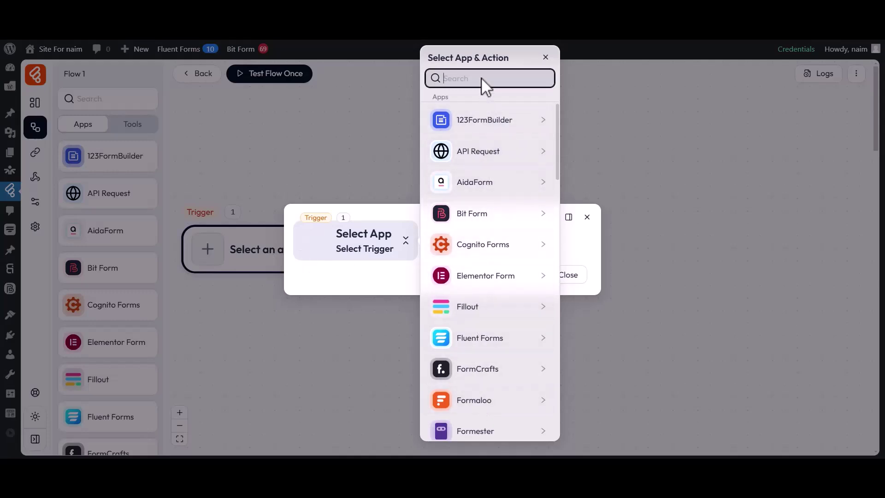
type("WordPress")
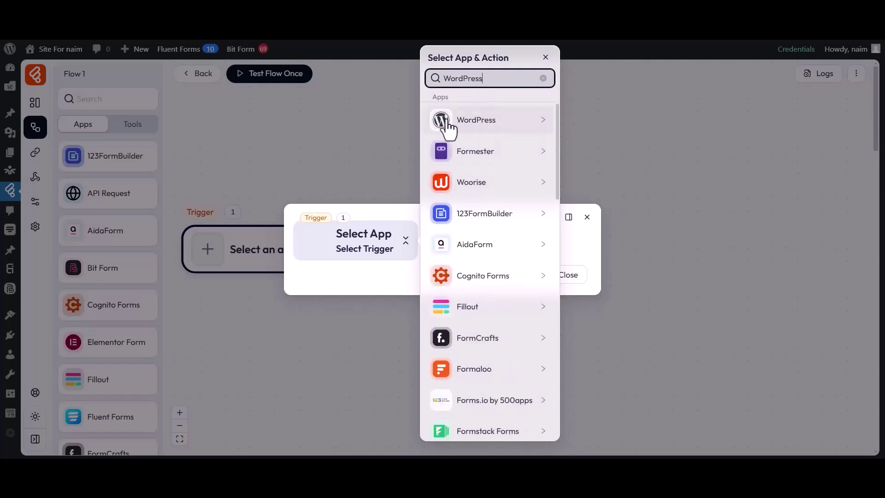
left_click(478, 123)
left_click(612, 119)
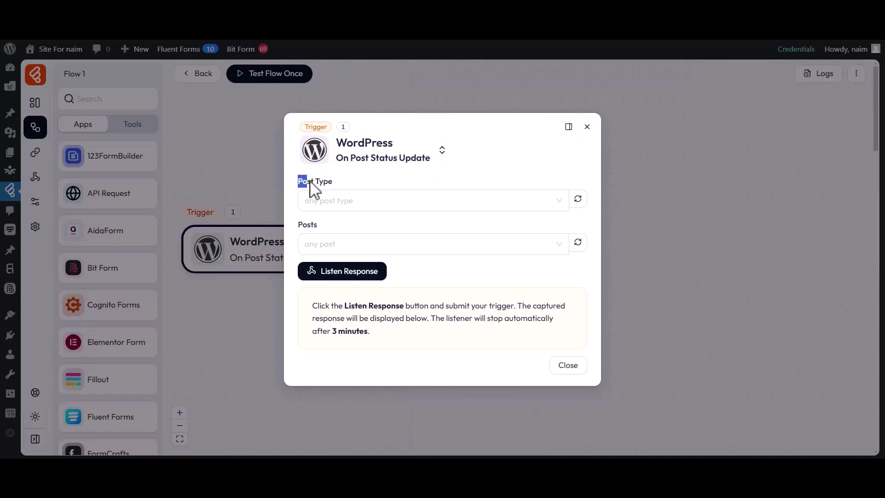
Limit the trigger to Post Type Posts and the 'Bit Flows' post, then listen for a response
left_click(327, 201)
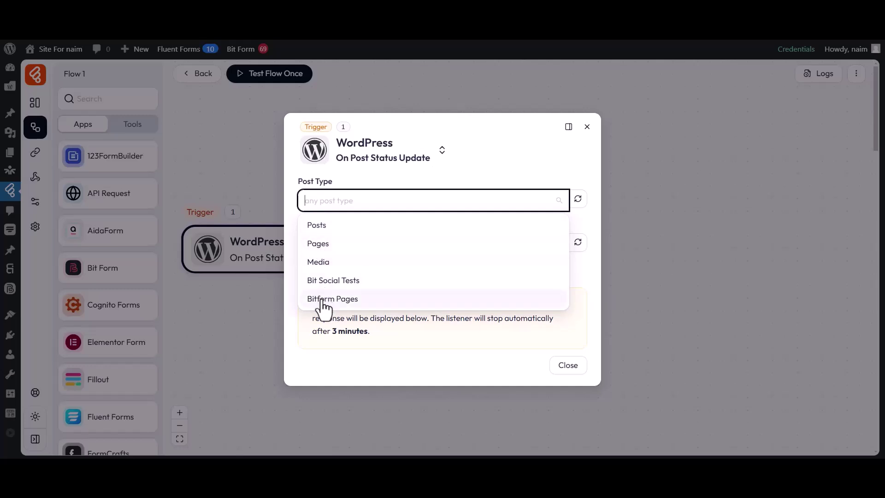
left_click(316, 226)
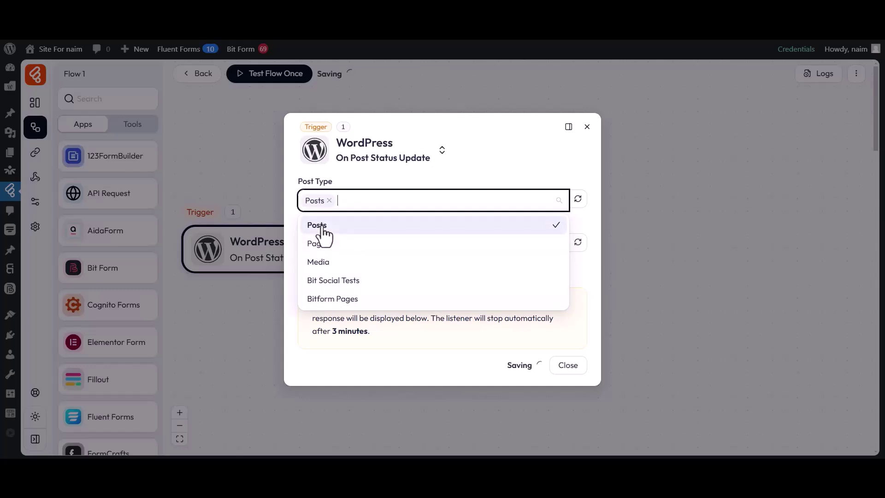
left_click(297, 222)
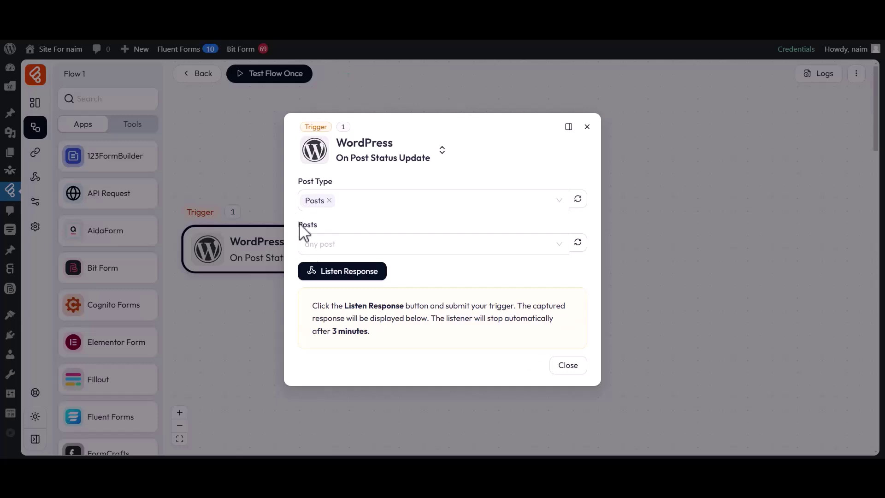
left_click(335, 244)
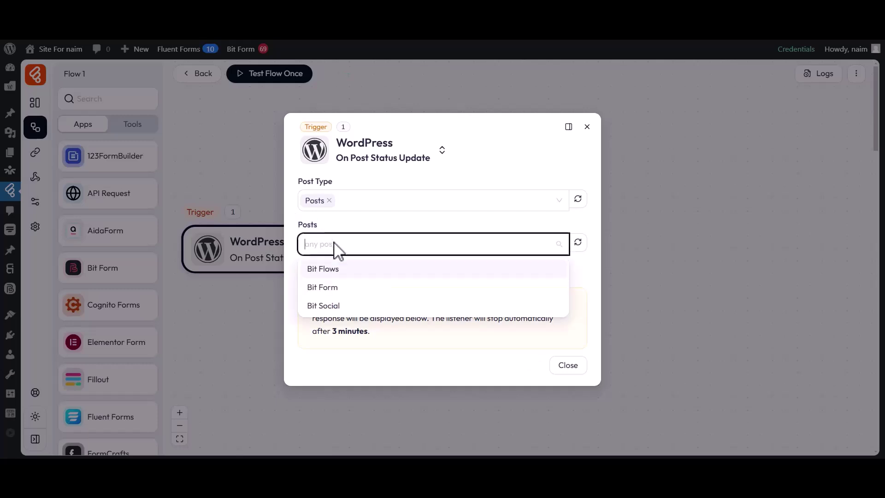
left_click(323, 272)
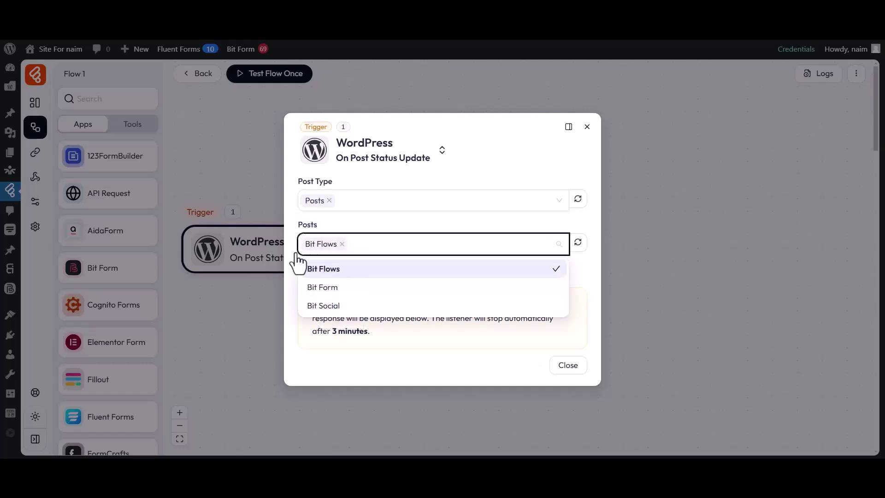
left_click(298, 259)
left_click(338, 273)
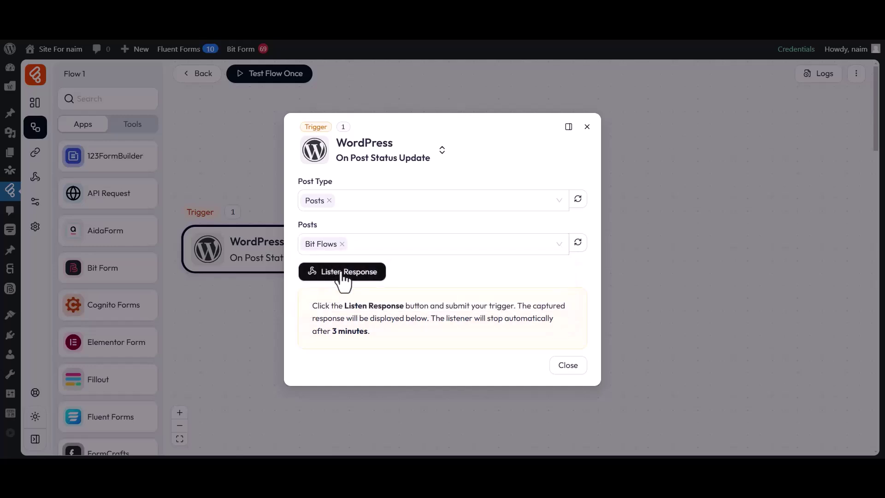
Change the 'Bit Flows' post status from Draft to Published and publish it
key("ctrl+Tab")
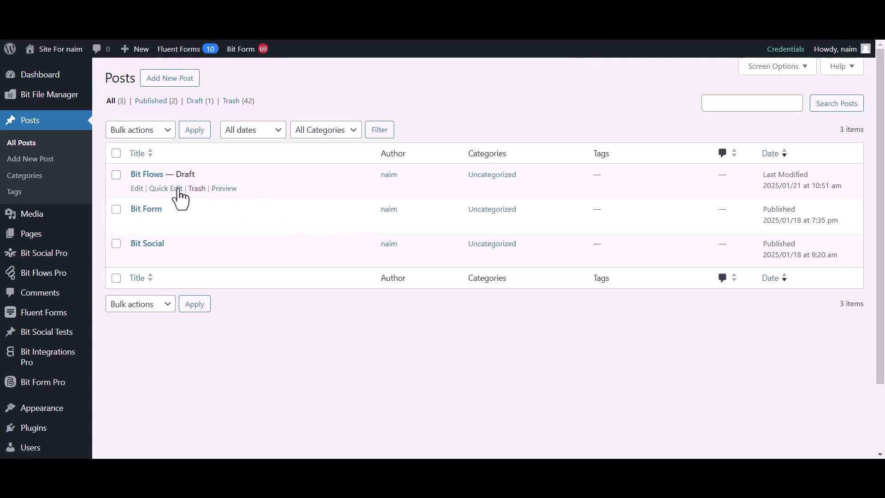
left_click(137, 188)
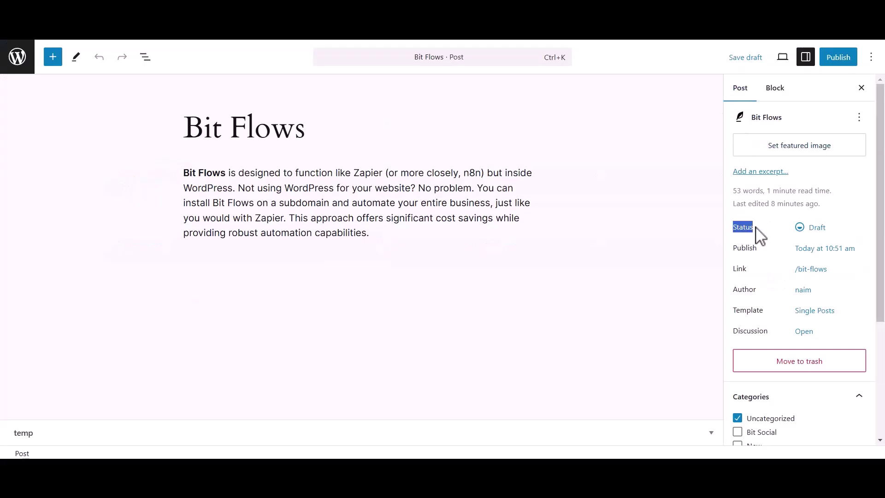
left_click(813, 228)
left_click(542, 369)
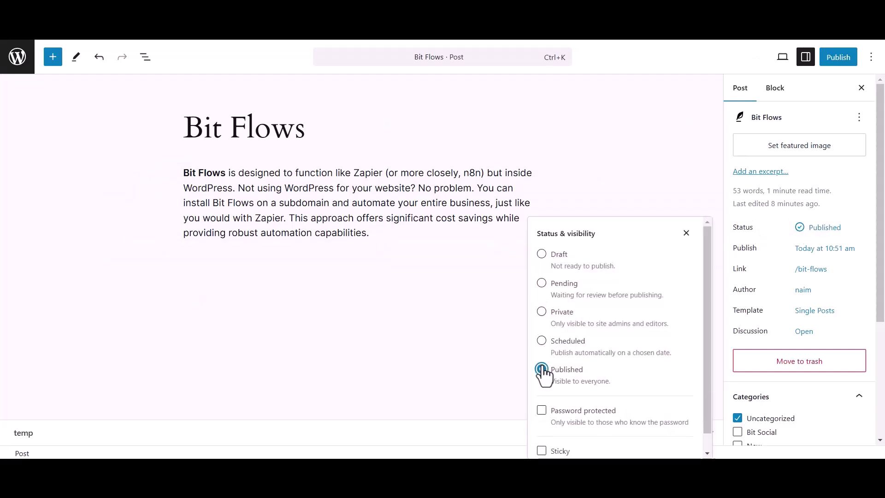
left_click(687, 233)
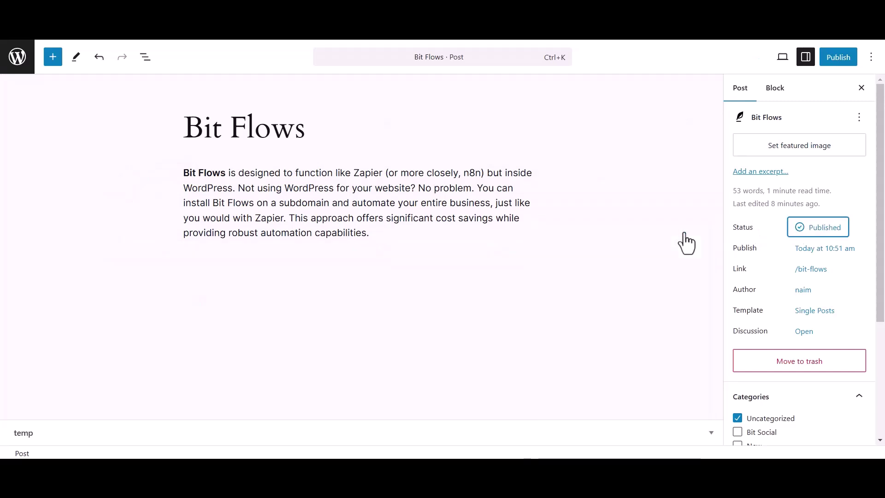
left_click(836, 57)
left_click(836, 57)
left_click(864, 56)
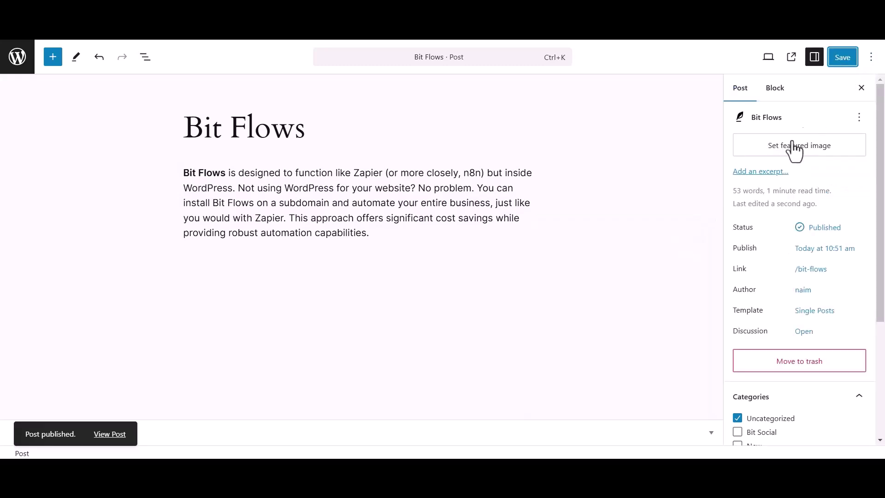
Review the captured draft-to-publish JSON response, then close the trigger dialog
left_click_drag(733, 226, 750, 236)
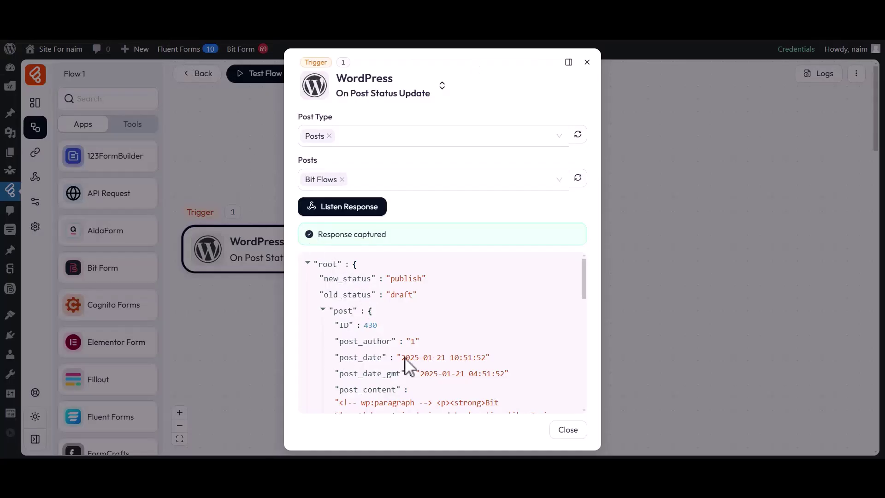
scroll(474, 408, "down", 5)
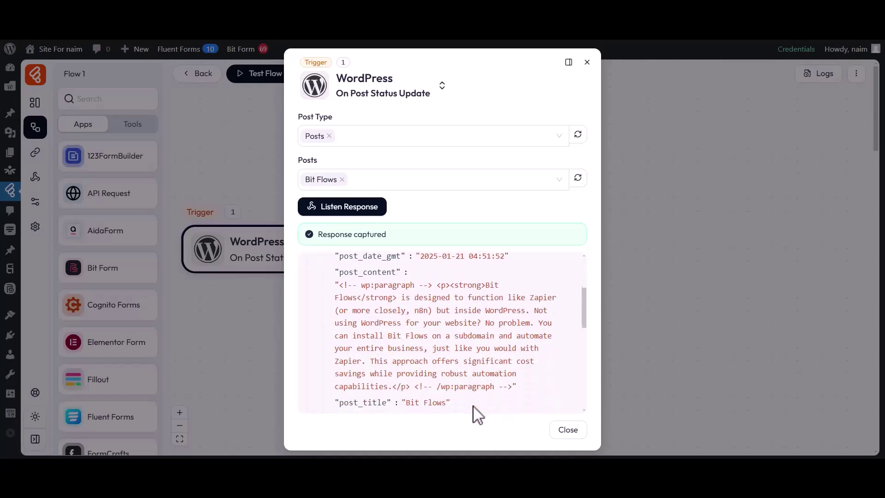
scroll(475, 413, "down", 4)
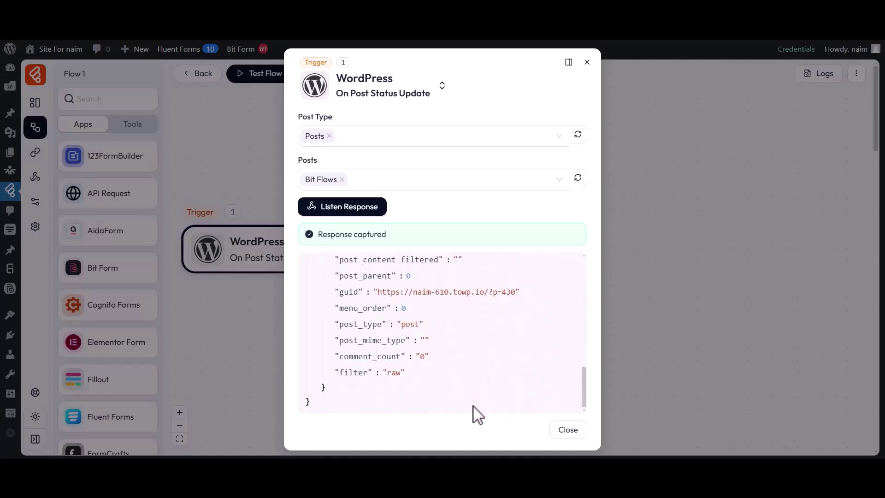
left_click(565, 435)
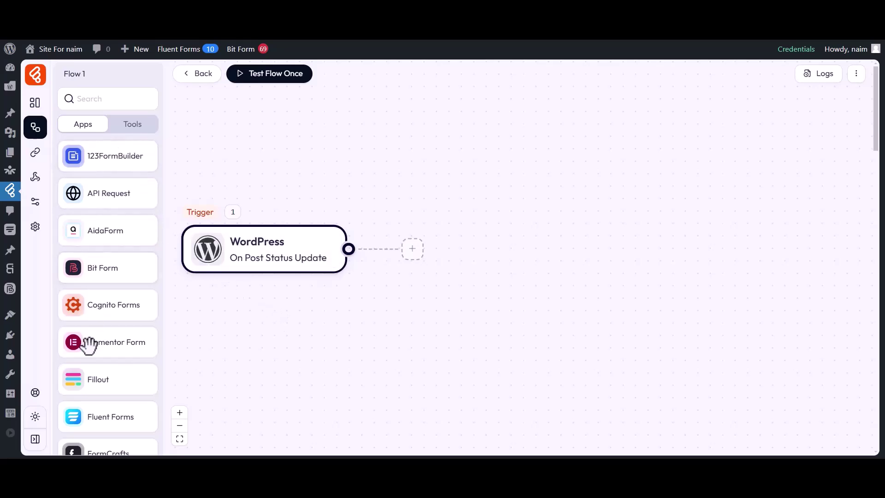
Delete the misplaced Google Sheet node from the canvas
scroll(90, 445, "down", 5)
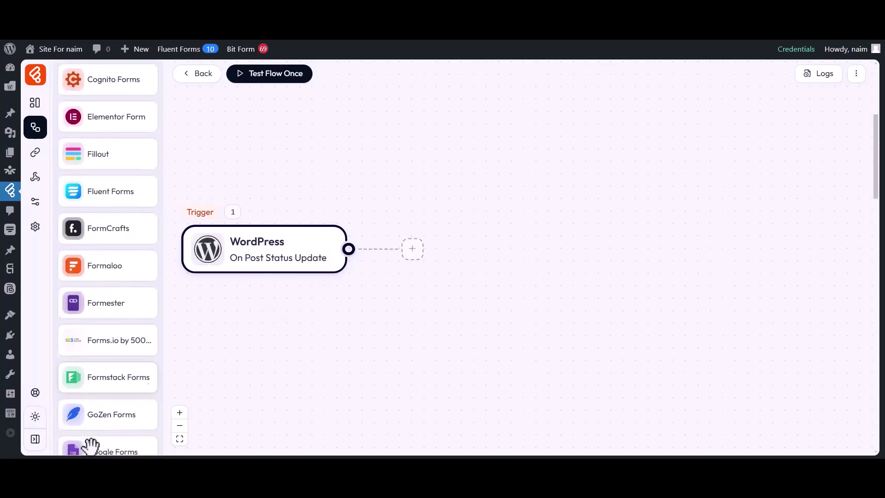
scroll(89, 443, "down", 4)
left_click_drag(90, 320, 510, 255)
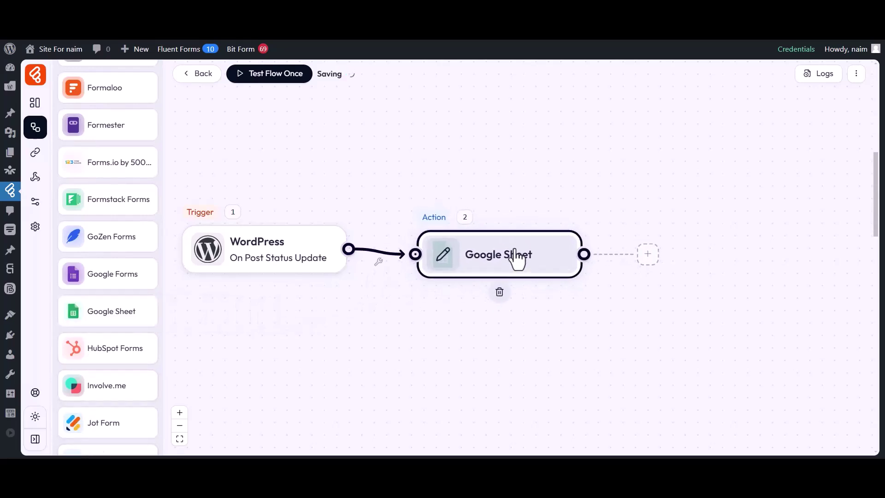
left_click(499, 292)
left_click(554, 260)
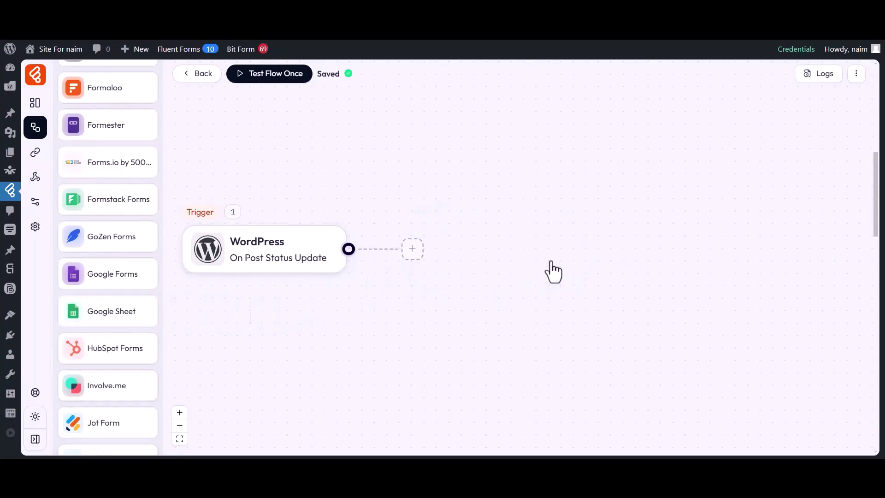
Add a Google Sheet Add Row action step after the WordPress trigger
left_click(422, 250)
left_click(450, 256)
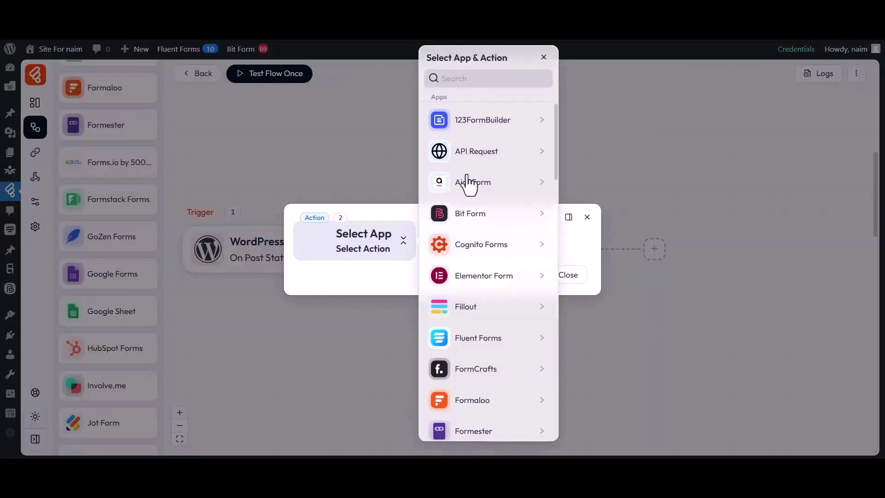
scroll(469, 342, "down", 4)
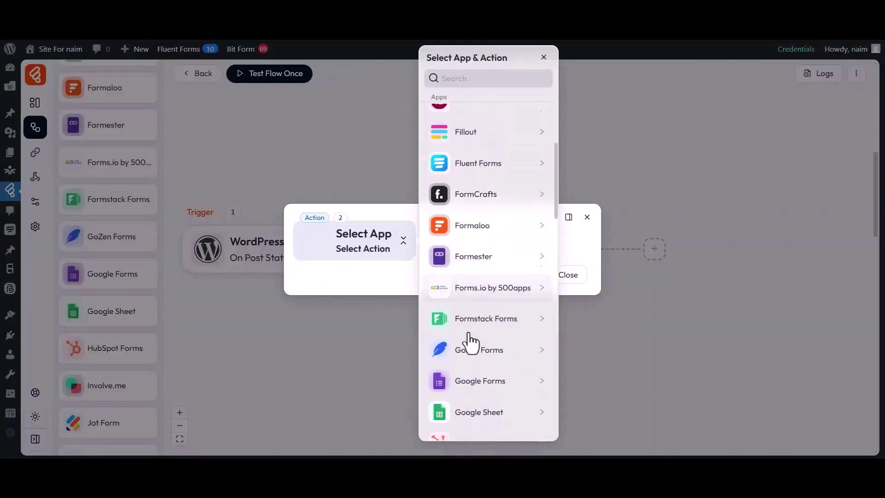
scroll(469, 342, "down", 4)
left_click(468, 258)
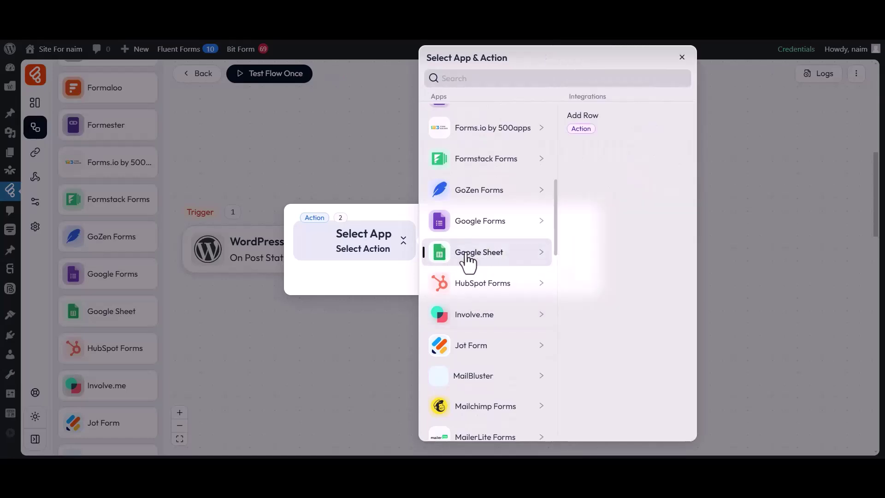
left_click(581, 123)
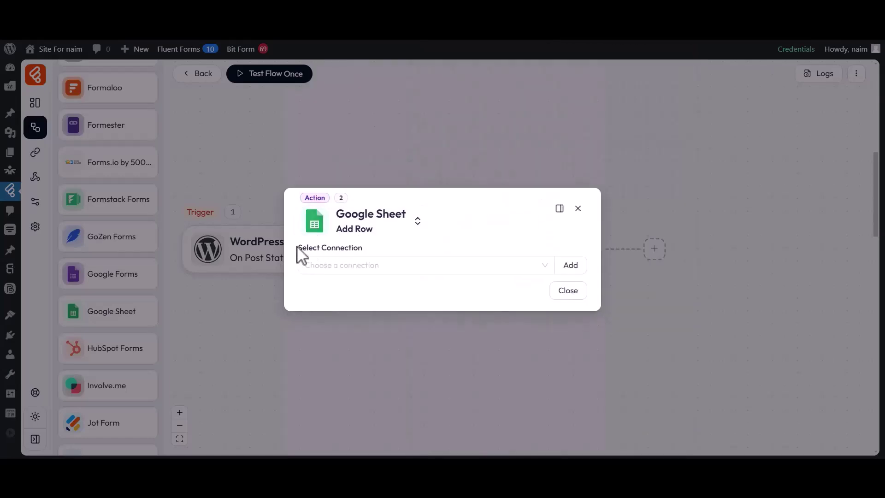
Check the list of saved Google Sheet connections
left_click_drag(301, 252, 365, 257)
left_click(346, 269)
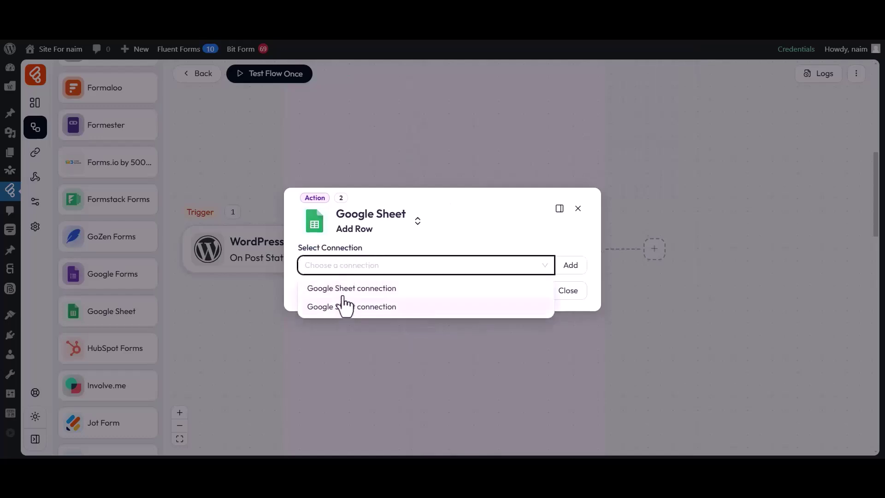
left_click(351, 272)
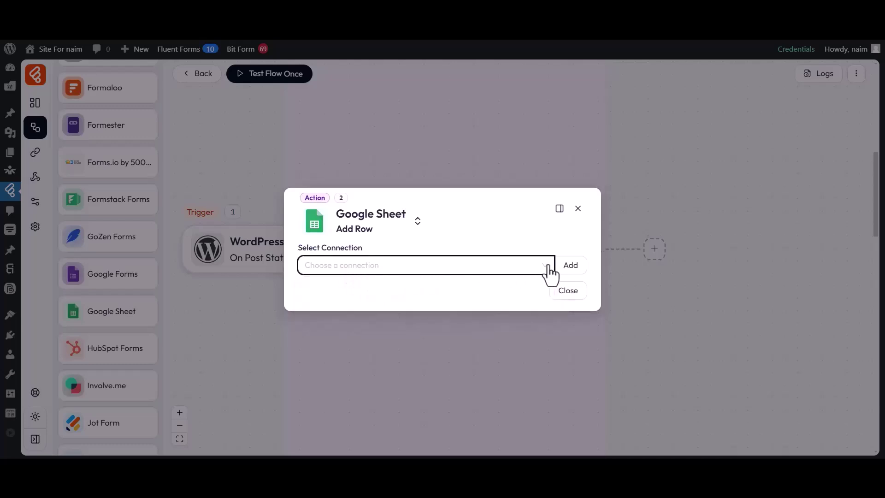
Add a new connection named 'Google Sheet connection1', leaving Client Id and Client Secret to fill
left_click(570, 266)
left_click_drag(603, 208, 665, 208)
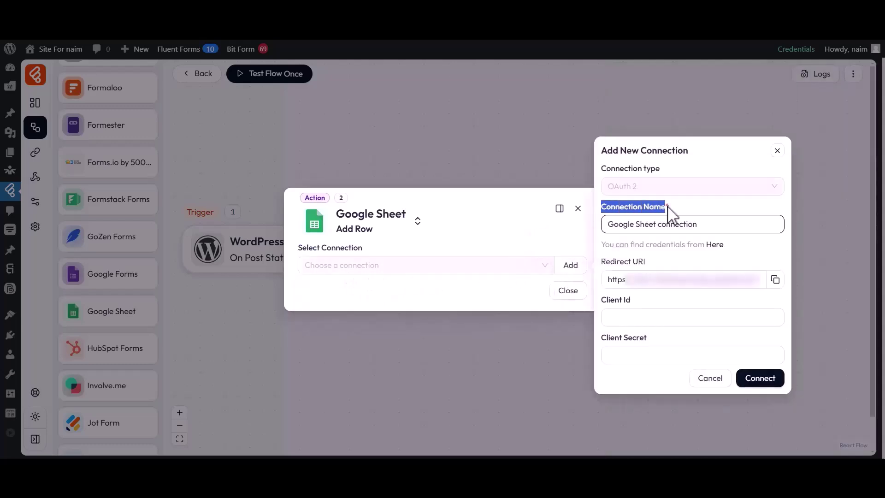
left_click(642, 224)
left_click_drag(608, 224, 658, 226)
left_click(699, 226)
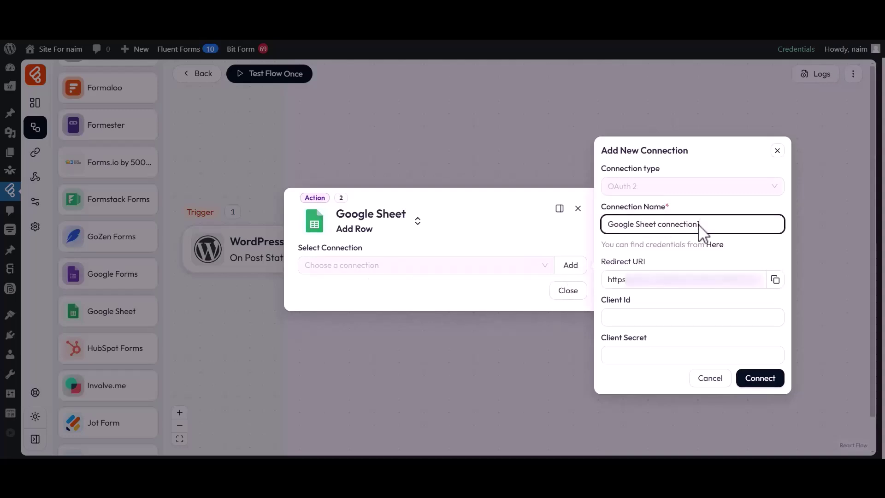
left_click(618, 306)
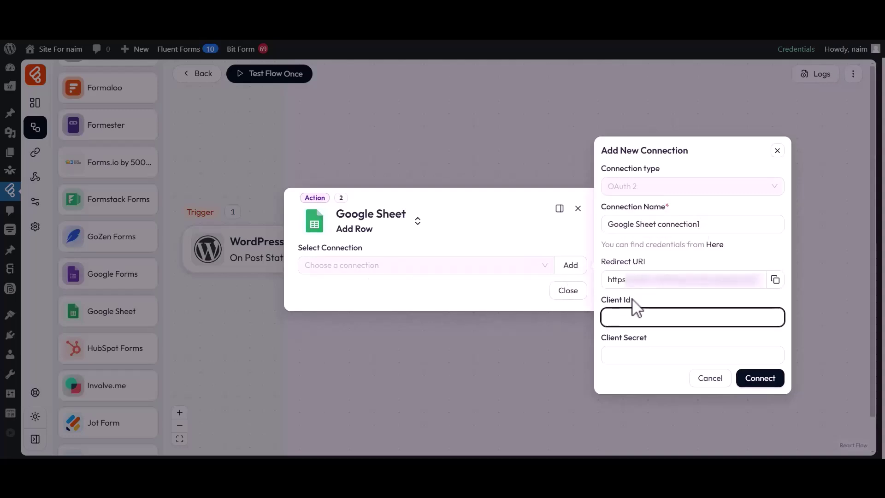
left_click(601, 344)
left_click_drag(598, 337, 646, 337)
left_click(646, 336)
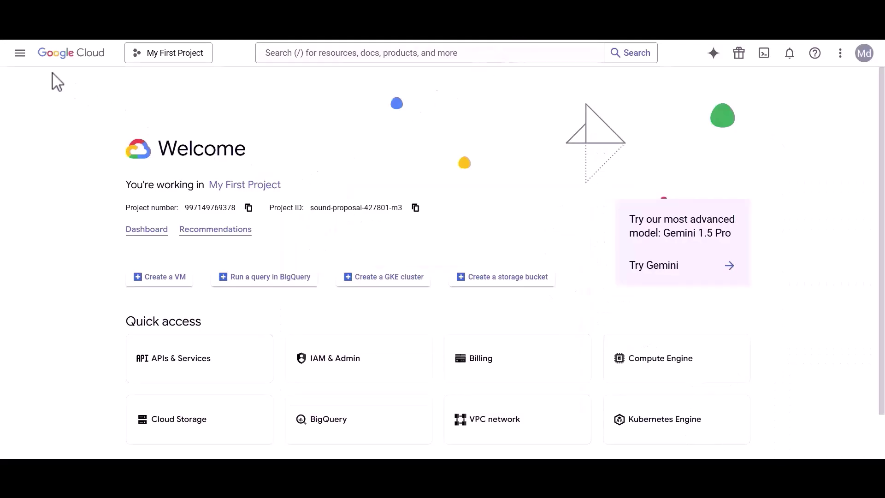
Enable the Google Drive API for the project from APIs & Services
left_click(19, 53)
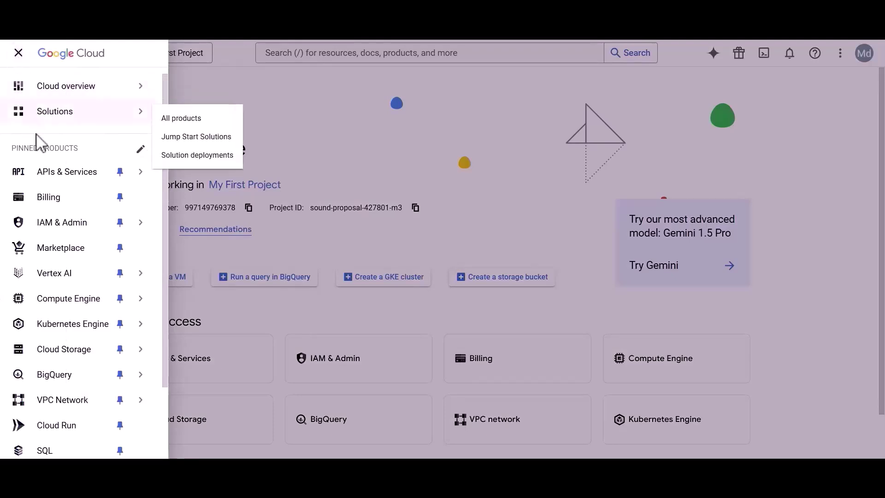
left_click(60, 174)
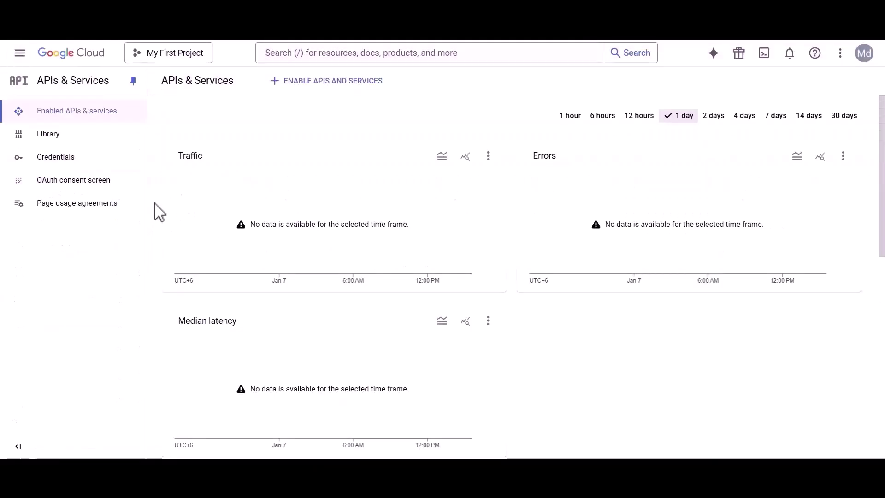
left_click(311, 53)
type("Google Drive API")
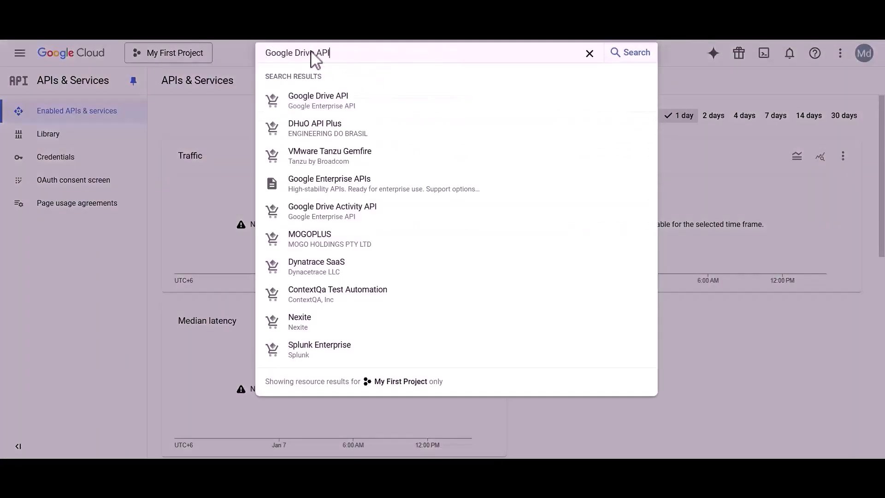
left_click(308, 100)
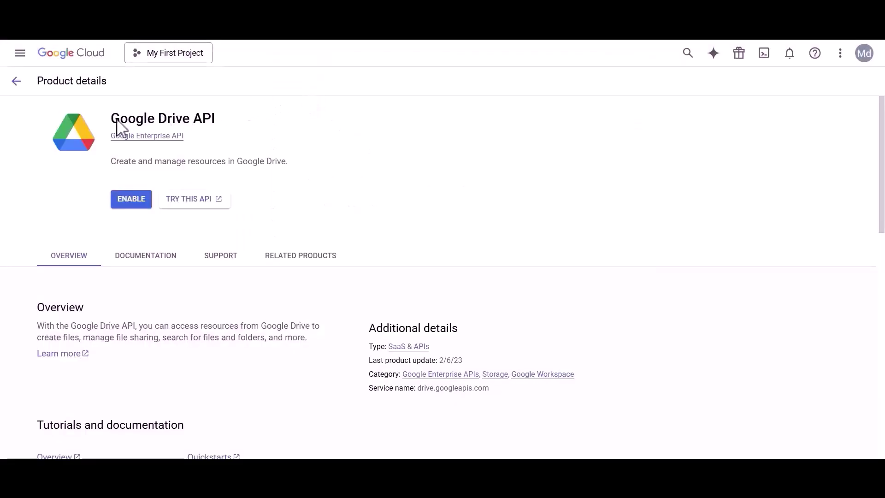
left_click_drag(117, 121, 221, 128)
left_click(219, 131)
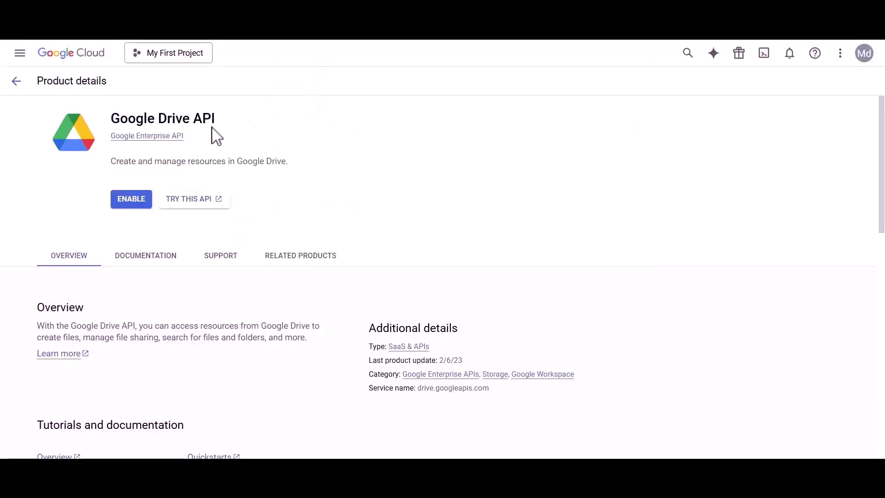
left_click(138, 201)
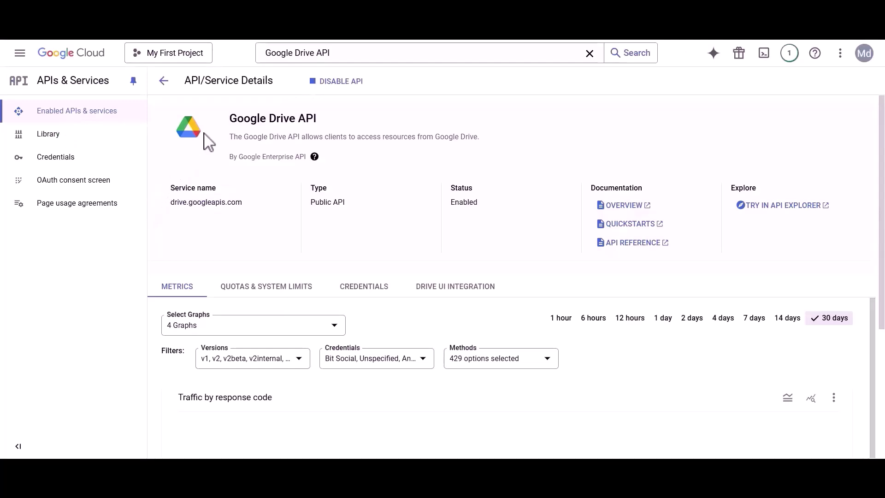
Enable the Google Sheets API, then go to the OAuth consent screen settings
double_click(297, 53)
key("BackSpace")
type("sheets")
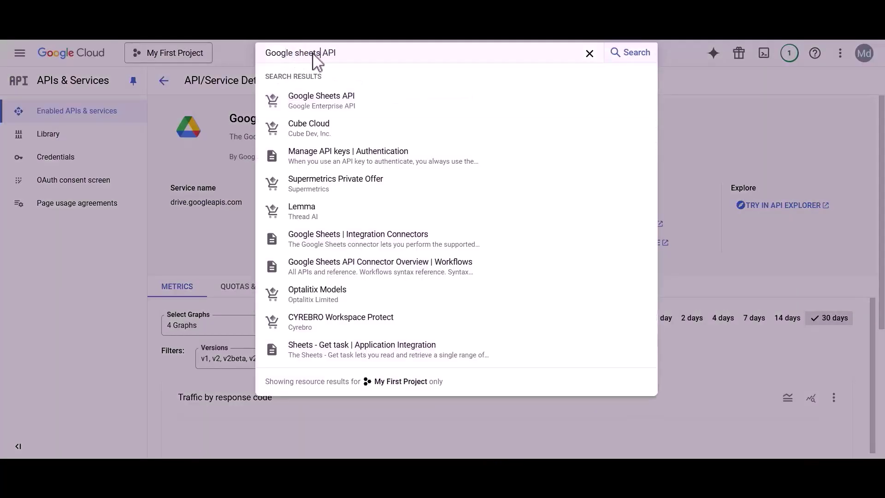
left_click(309, 99)
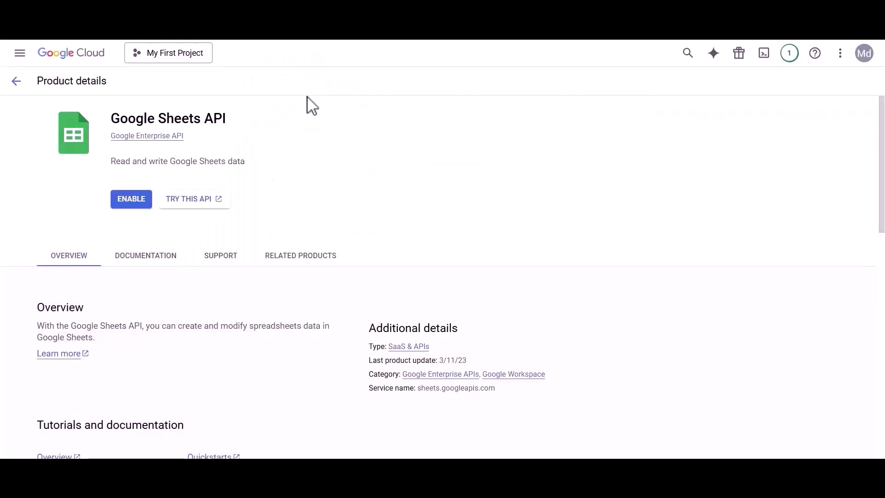
left_click(131, 199)
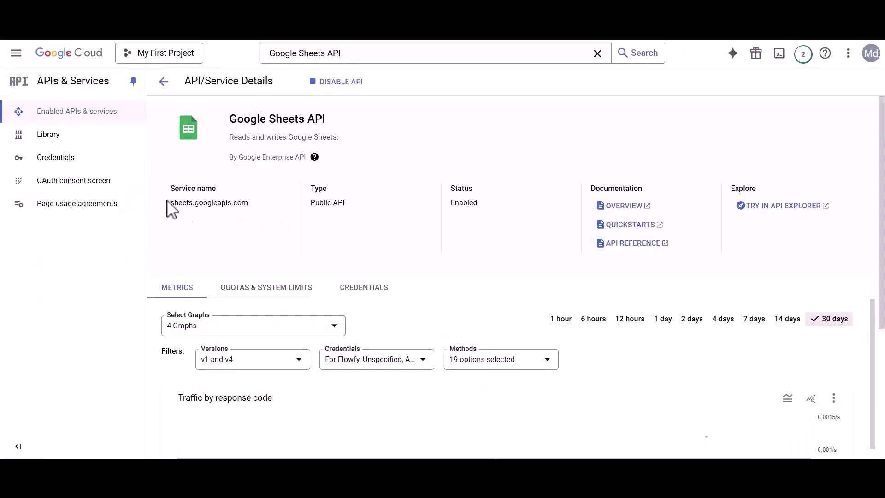
left_click(70, 179)
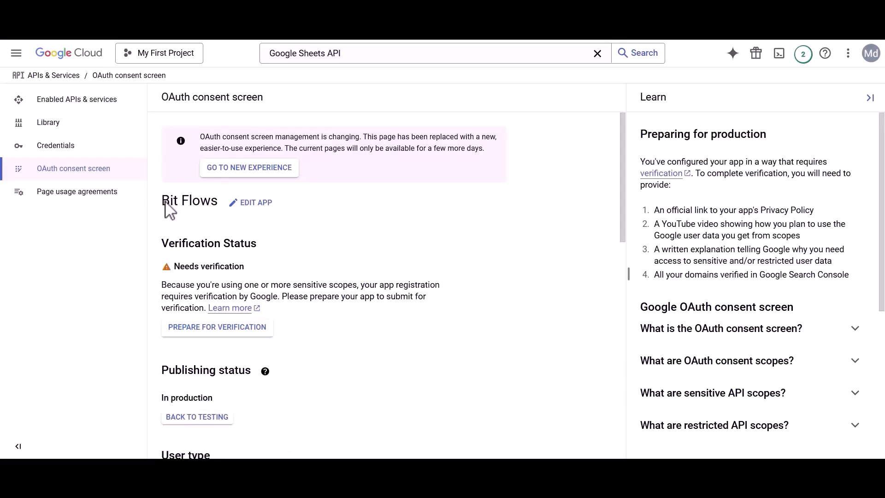
Edit the Bit Flows app registration, check the support and developer emails, and save
left_click(255, 203)
left_click_drag(162, 258, 245, 259)
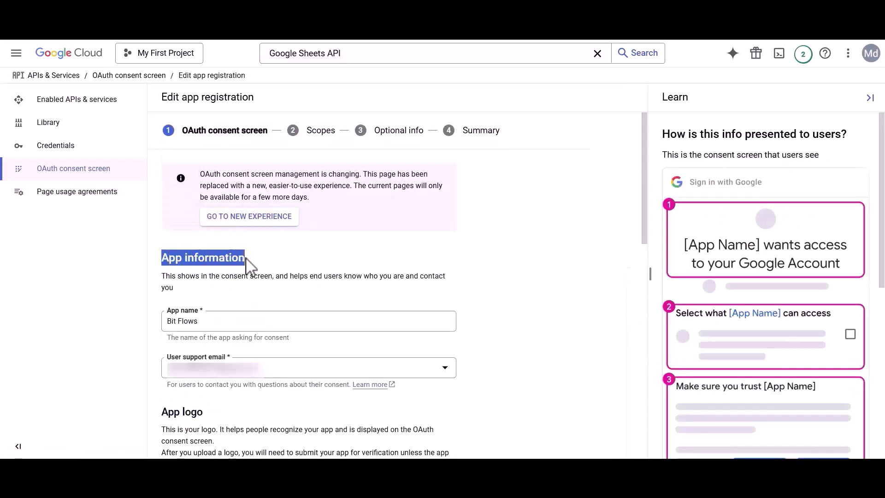
left_click(249, 266)
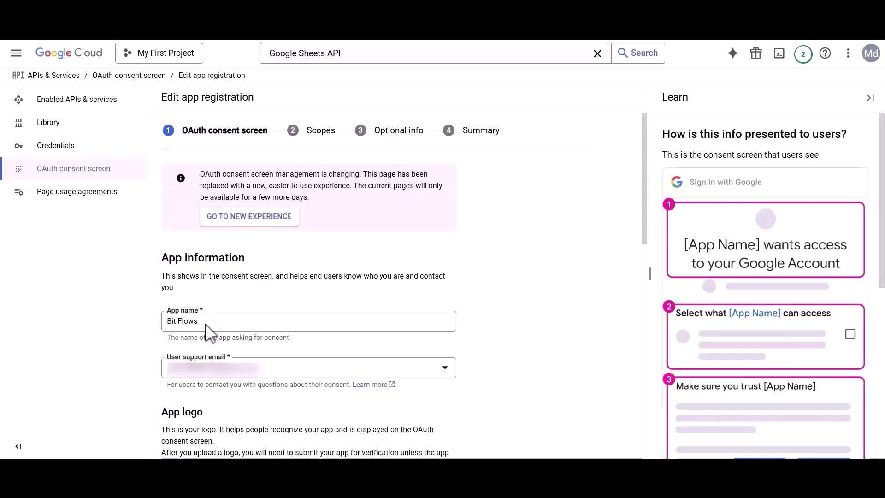
left_click(209, 368)
left_click(211, 377)
scroll(213, 382, "down", 2)
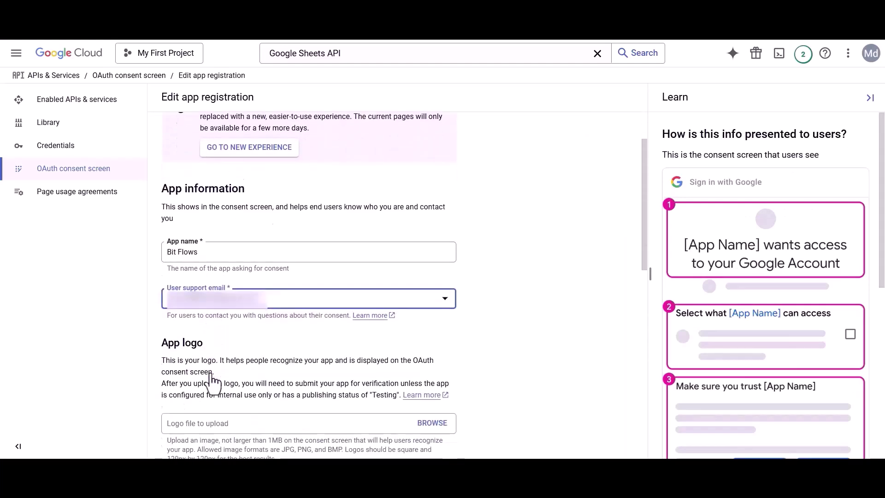
scroll(213, 382, "down", 10)
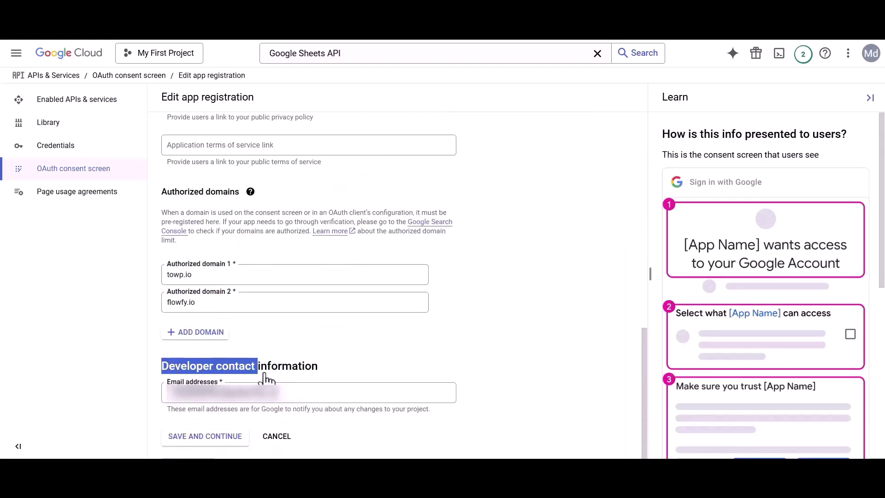
left_click(266, 379)
left_click(210, 399)
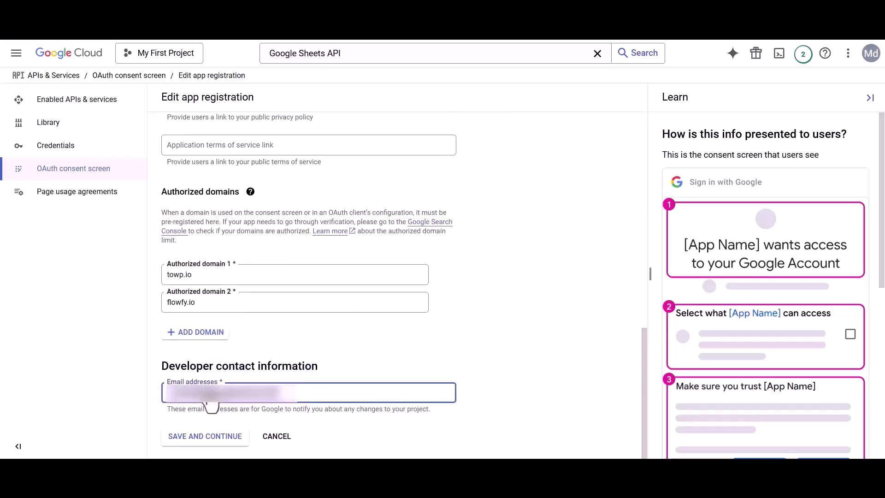
left_click(205, 438)
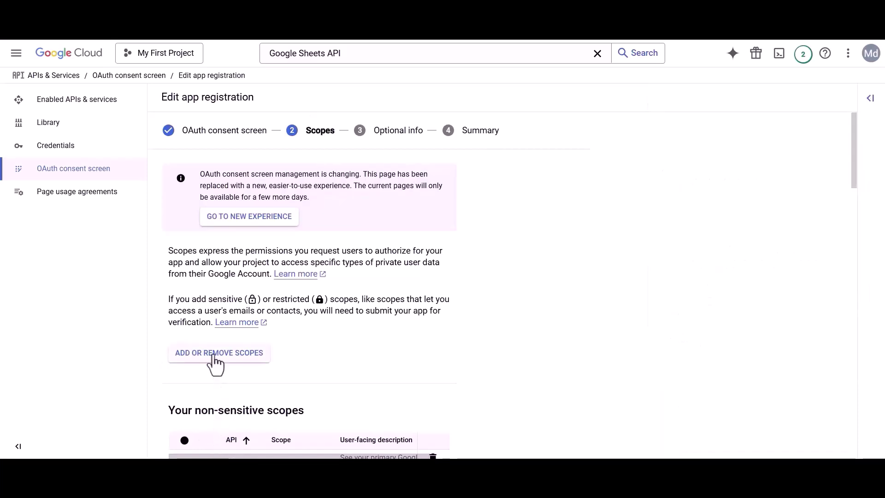
Open the scope chooser and select the auth/drive scope via the filter
left_click(215, 355)
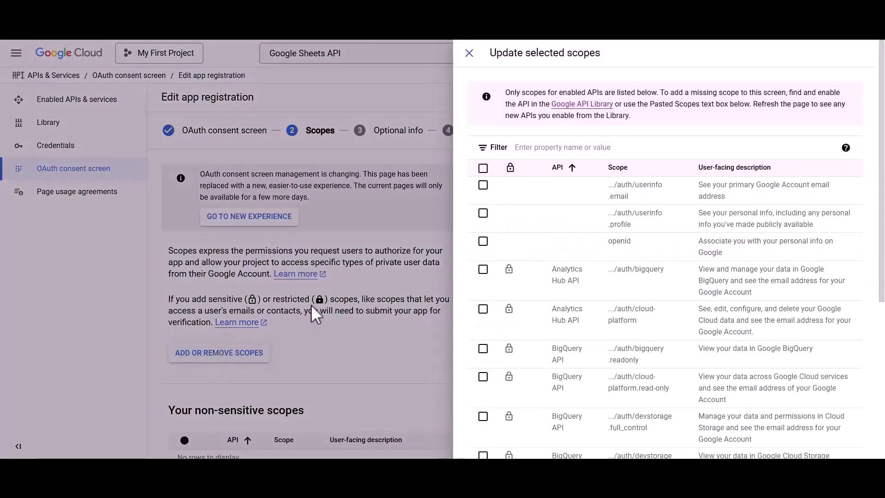
left_click(554, 149)
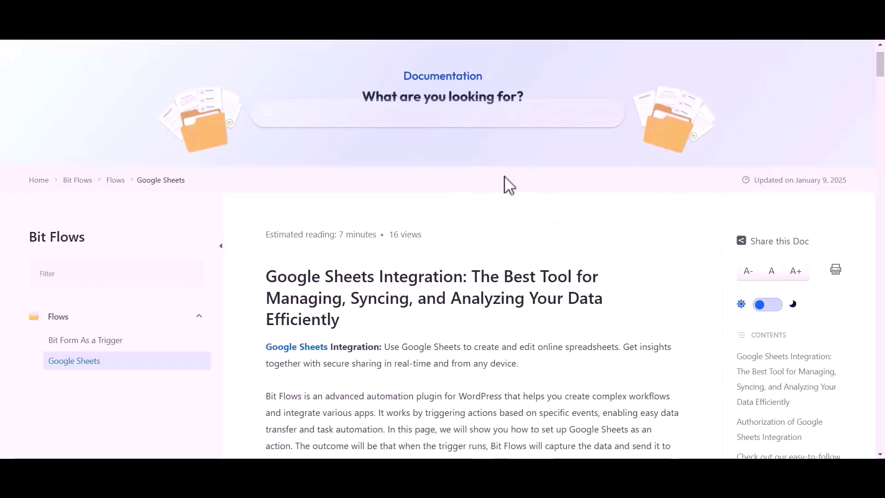
scroll(465, 226, "down", 18)
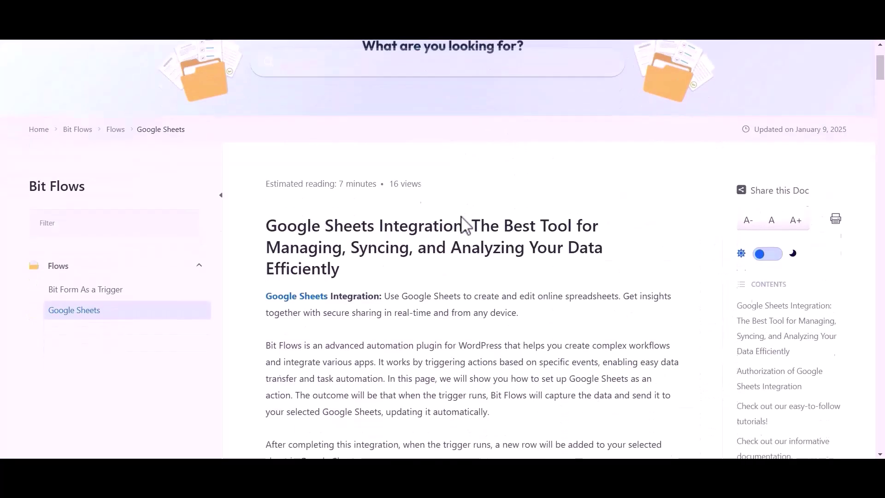
scroll(464, 225, "down", 20)
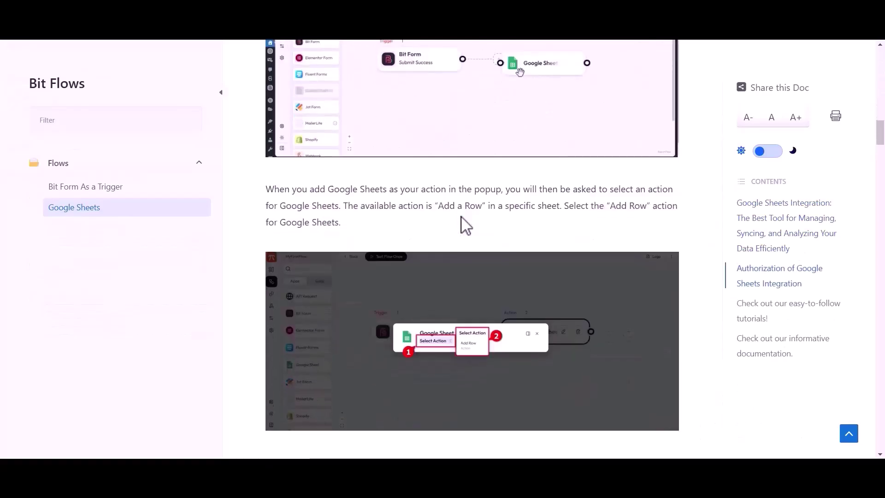
scroll(465, 225, "down", 15)
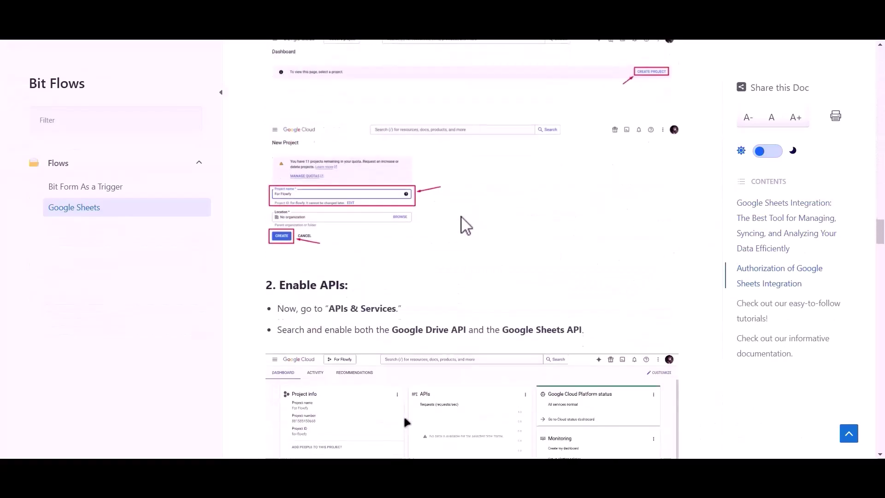
left_click_drag(290, 252, 450, 252)
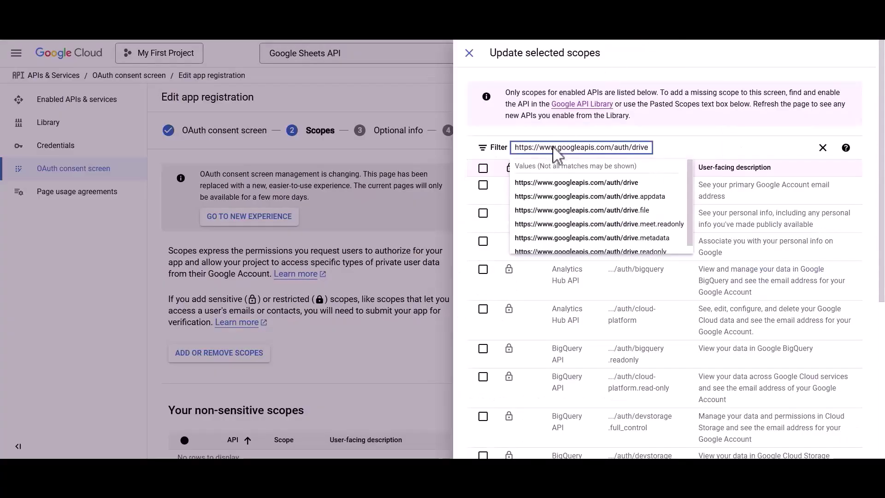
left_click(556, 183)
left_click(483, 185)
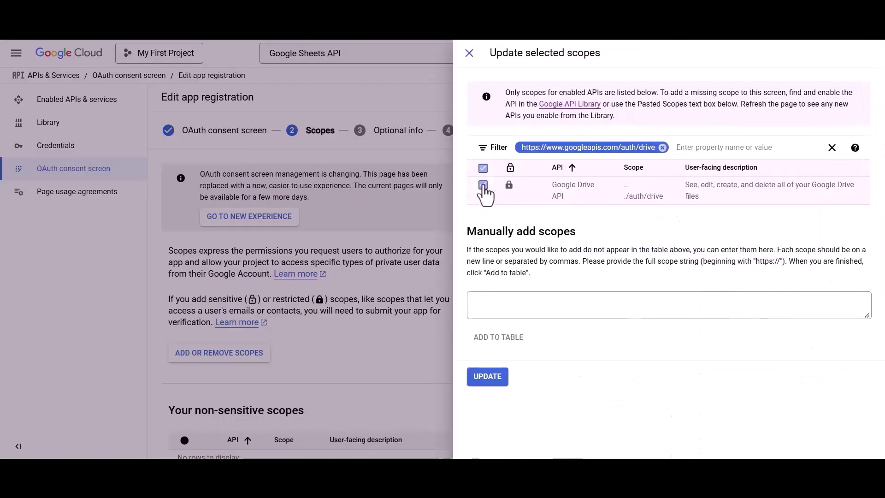
left_click(662, 147)
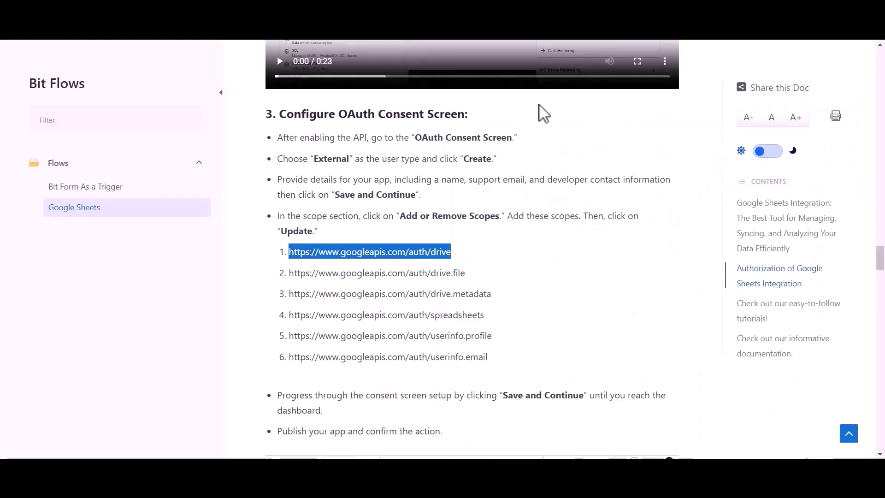
Filter for and tick the drive.file and drive.metadata scopes
left_click_drag(289, 272, 466, 274)
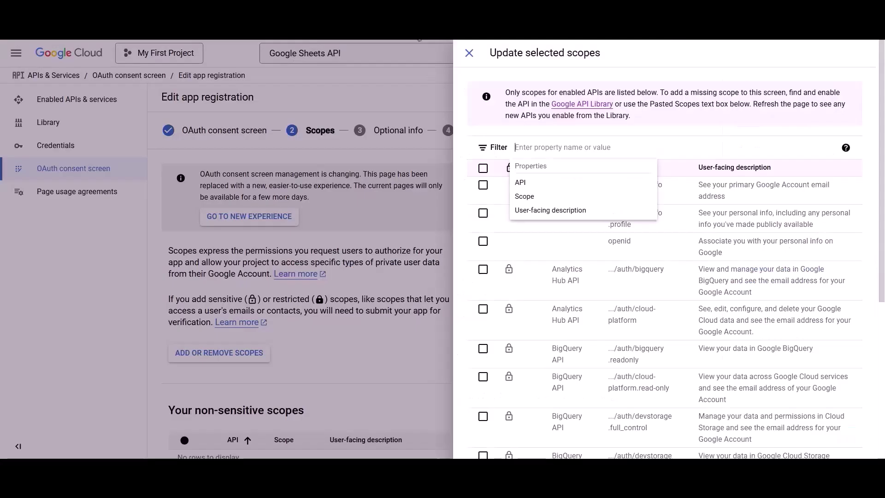
type("https://www.googleapis.com/auth/drive.file")
left_click(535, 185)
left_click(483, 185)
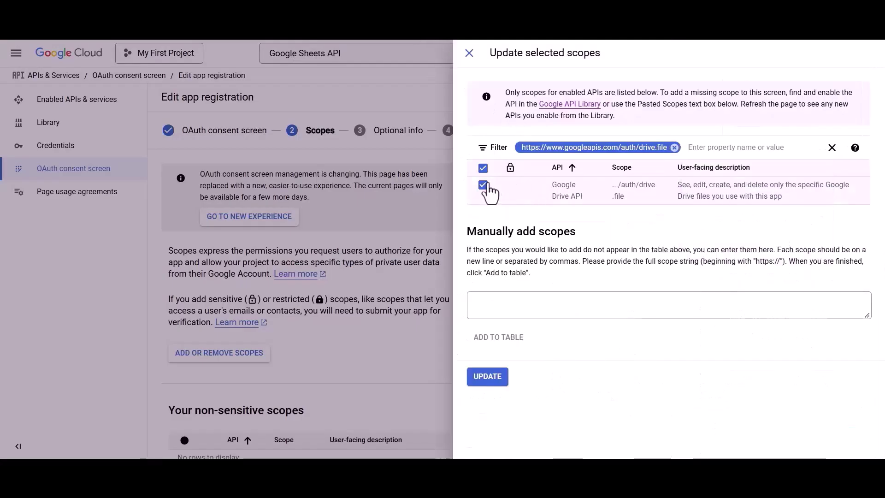
left_click(674, 147)
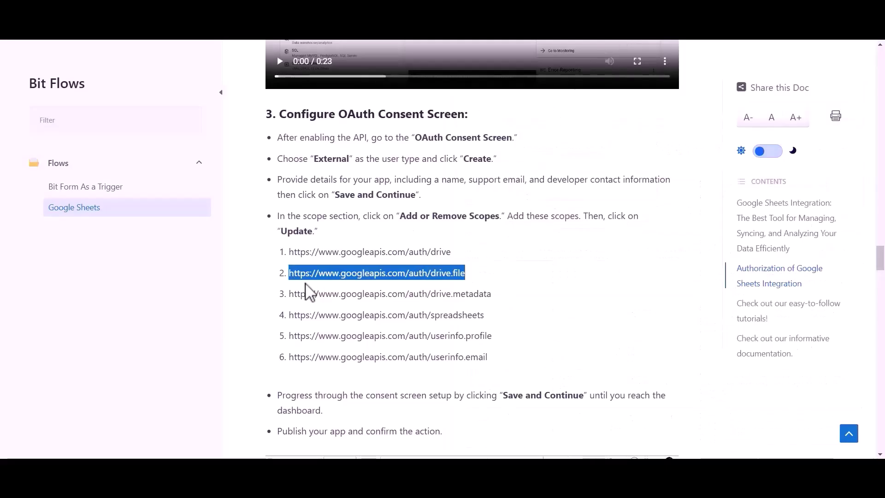
left_click_drag(289, 293, 497, 302)
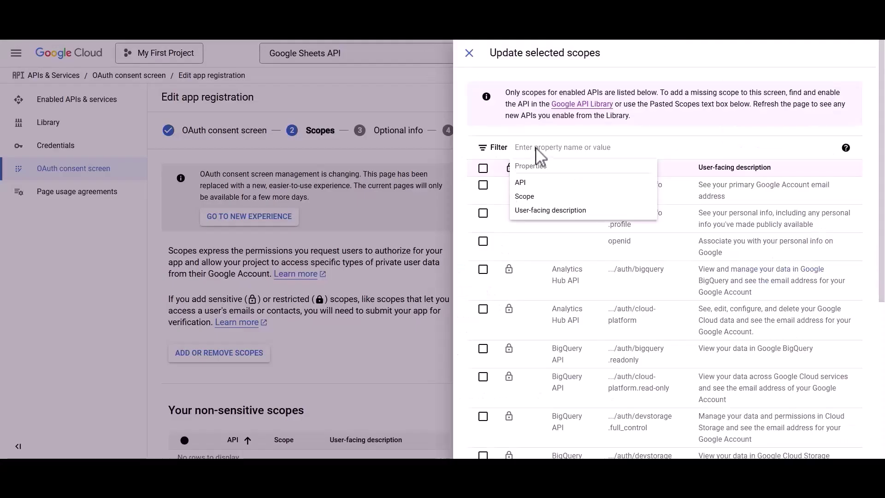
type("https://www.googleapis.com/auth/drive.metadata")
left_click(549, 182)
left_click(483, 185)
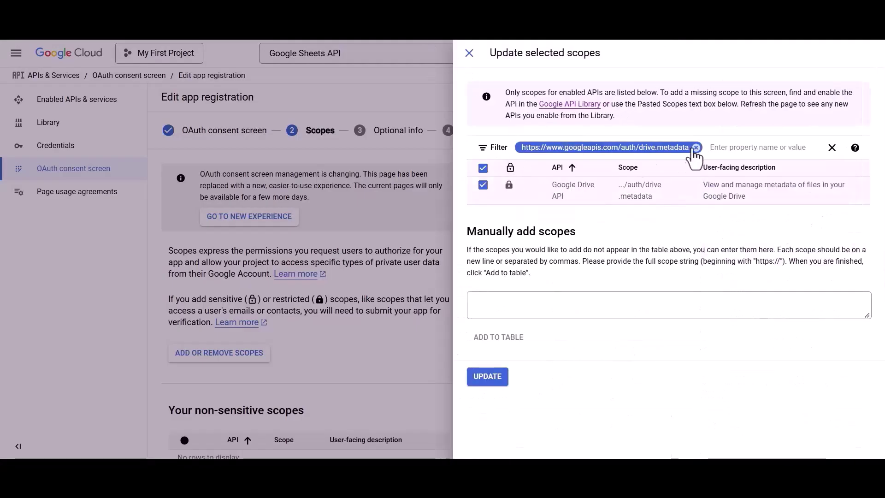
left_click(696, 148)
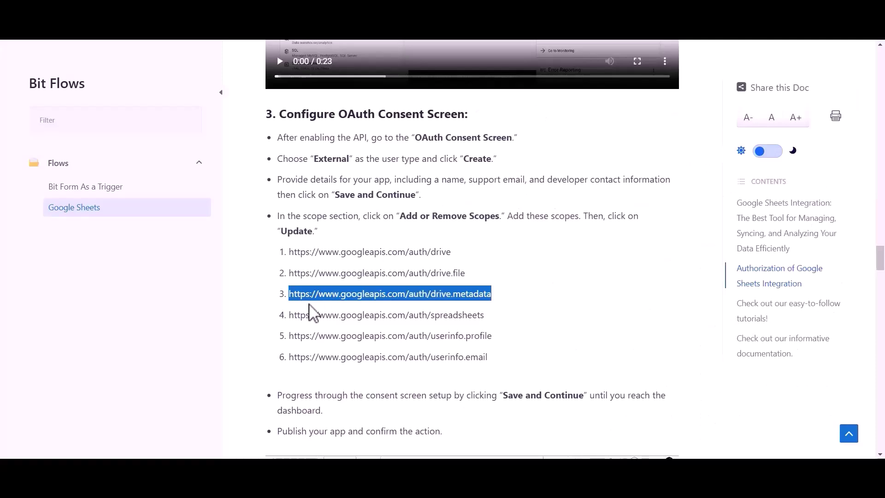
Filter for and tick the spreadsheets and userinfo.profile scopes
left_click_drag(289, 315, 484, 321)
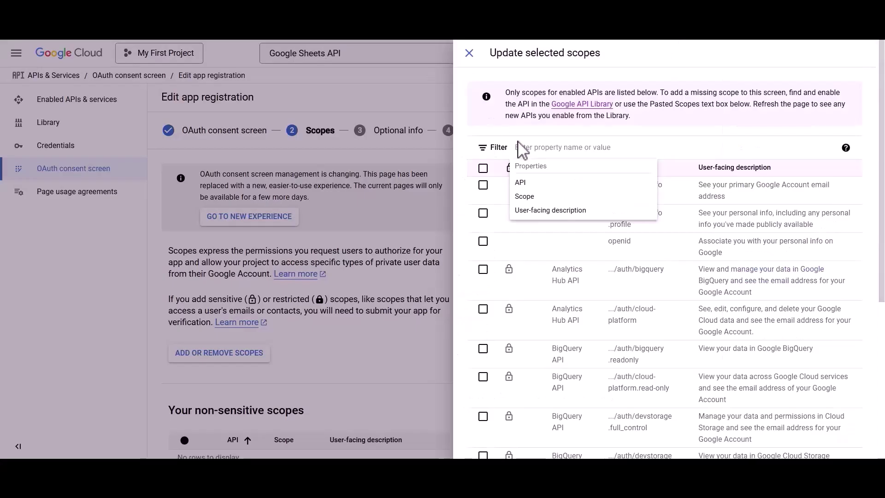
type("https://www.googleapis.com/auth/spreadsheets")
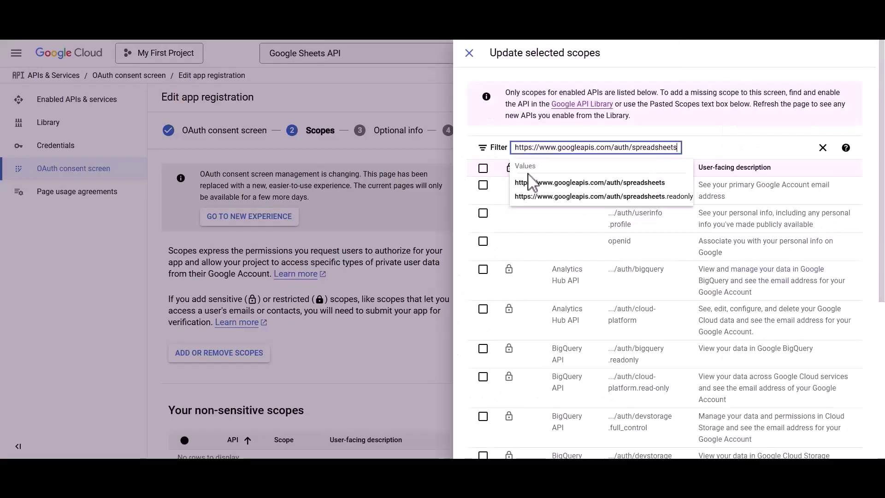
left_click(530, 182)
left_click(482, 185)
left_click(691, 148)
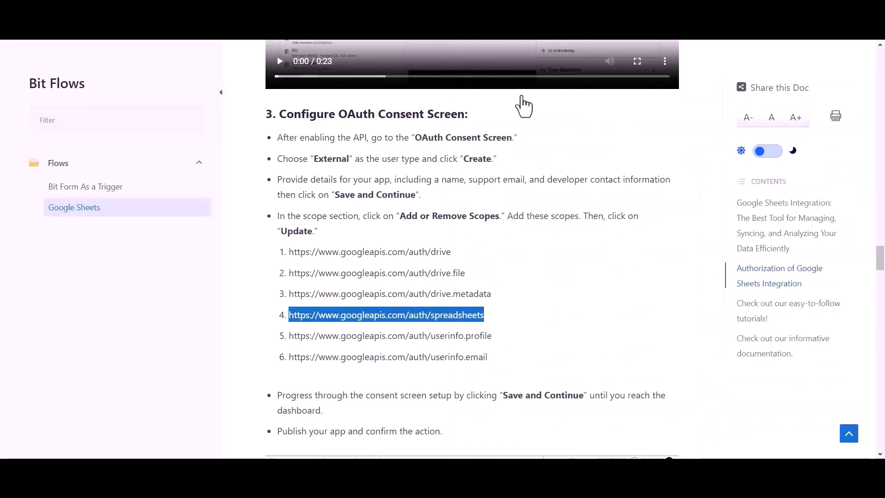
left_click_drag(289, 336, 498, 339)
key("ctrl+c")
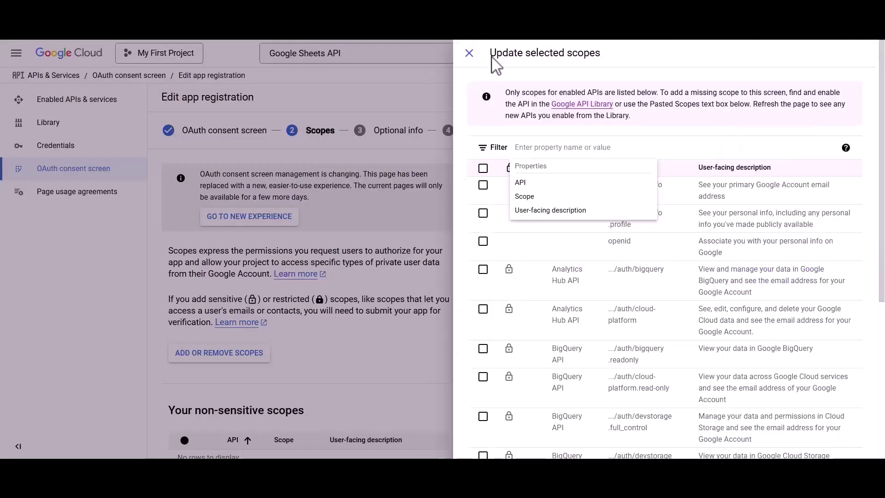
key("ctrl+v")
left_click(546, 185)
left_click(482, 185)
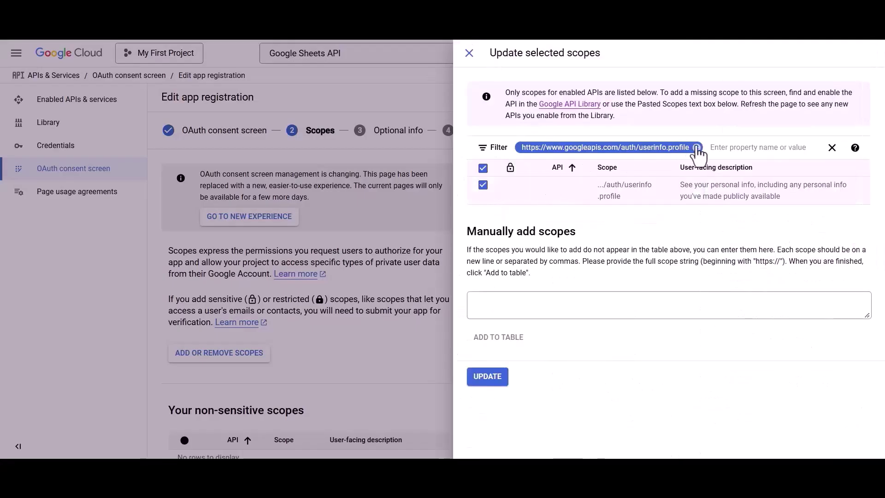
left_click(697, 148)
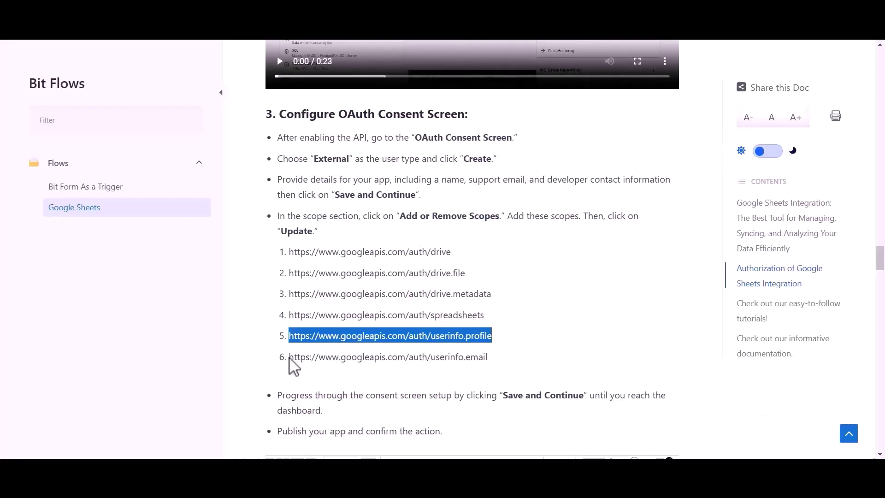
Filter for and tick the userinfo.email scope
left_click_drag(290, 357, 488, 360)
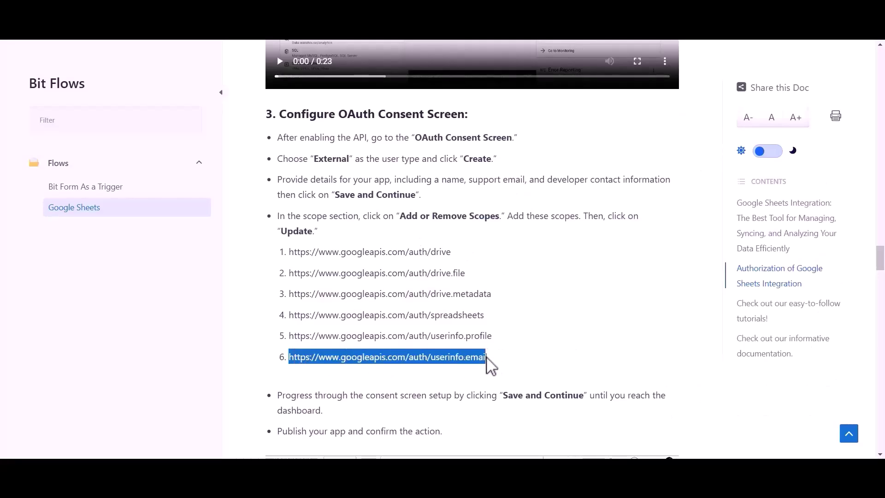
key("ctrl+c")
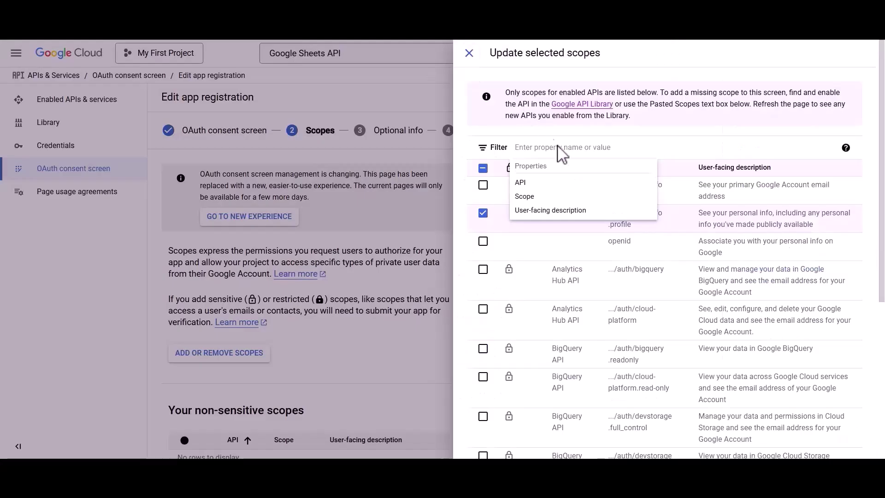
key("ctrl+v")
left_click(563, 189)
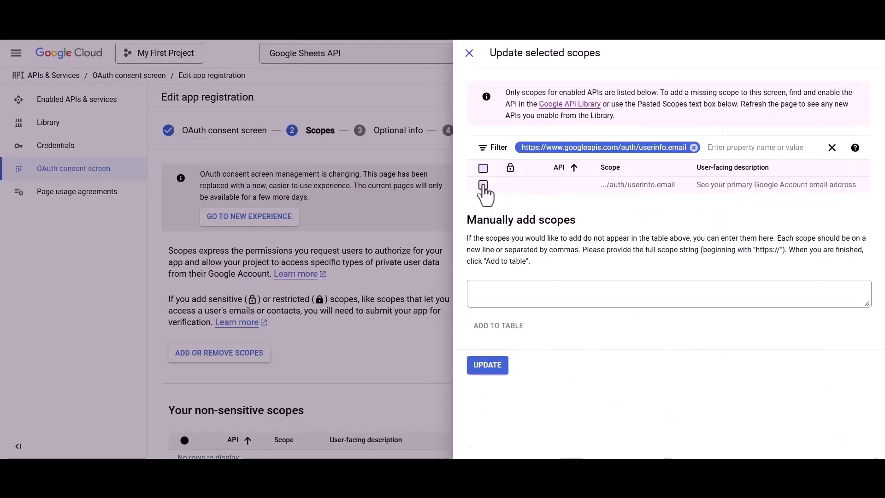
left_click(482, 185)
left_click(694, 147)
left_click(676, 207)
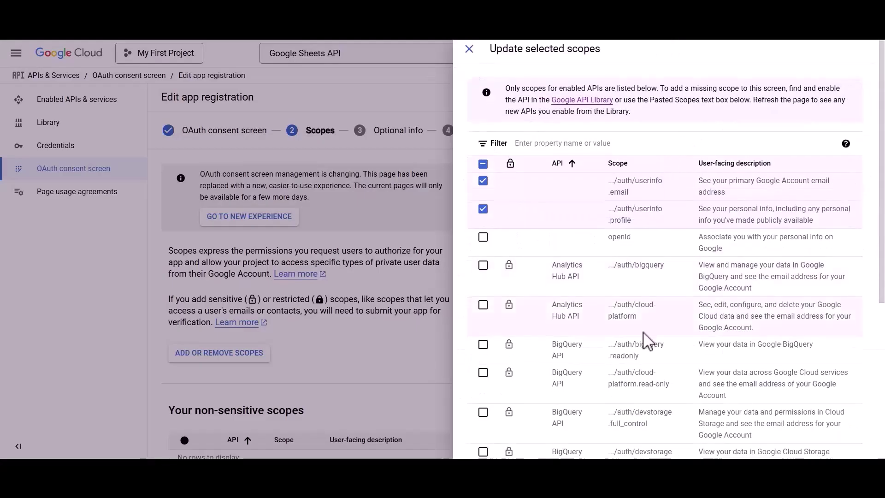
scroll(650, 332, "down", 5)
Save the chosen scopes, finish the registration, and publish the Bit Flows app to production
left_click(488, 442)
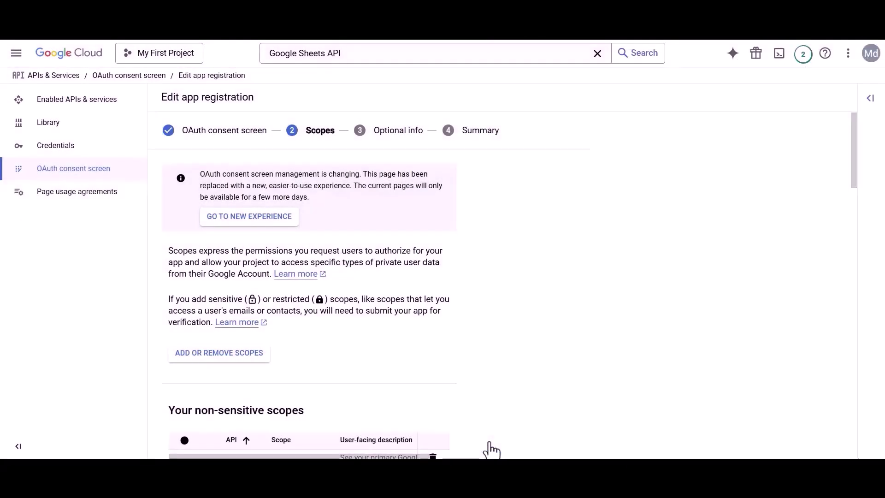
scroll(492, 450, "down", 5)
scroll(491, 449, "down", 10)
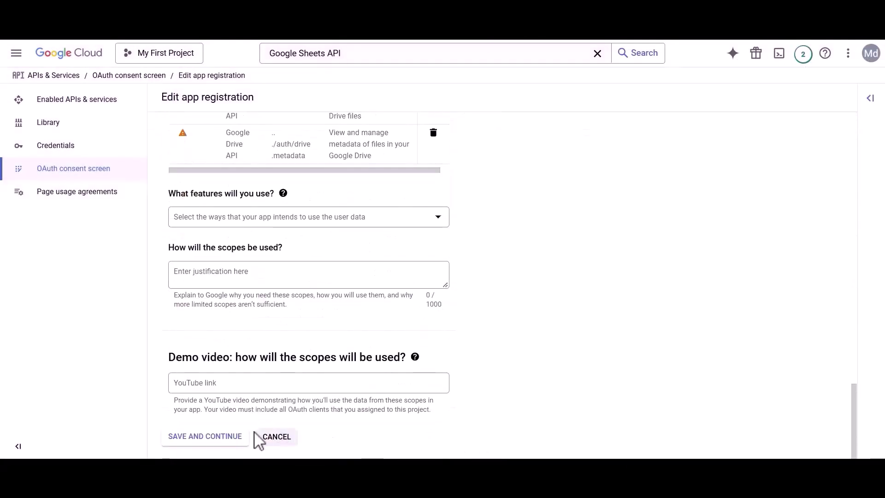
left_click(204, 436)
scroll(199, 440, "down", 6)
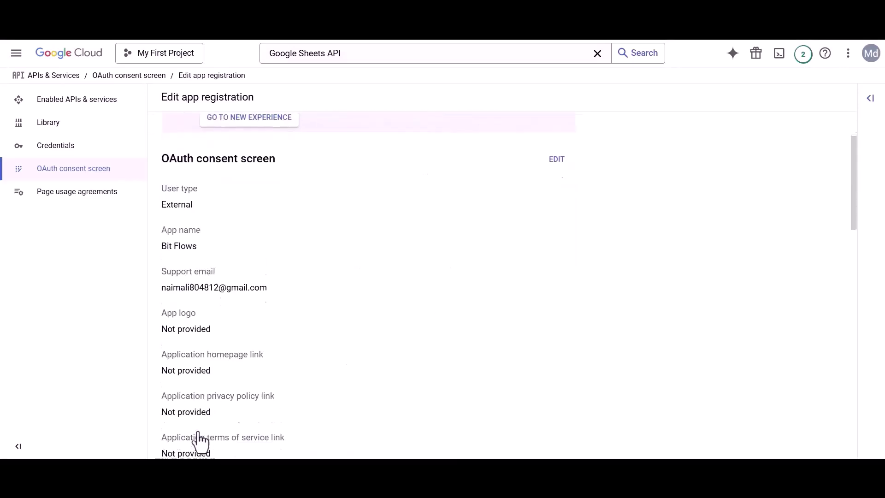
scroll(199, 441, "down", 10)
left_click(198, 441)
left_click(190, 292)
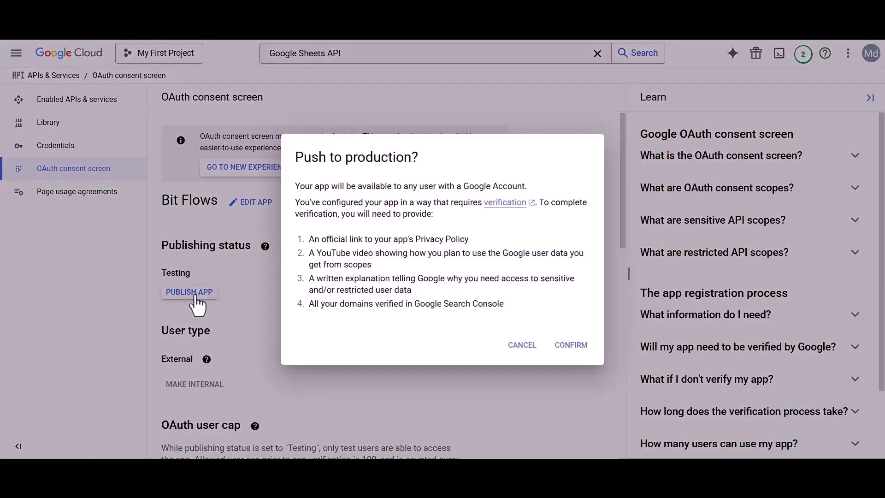
left_click(570, 346)
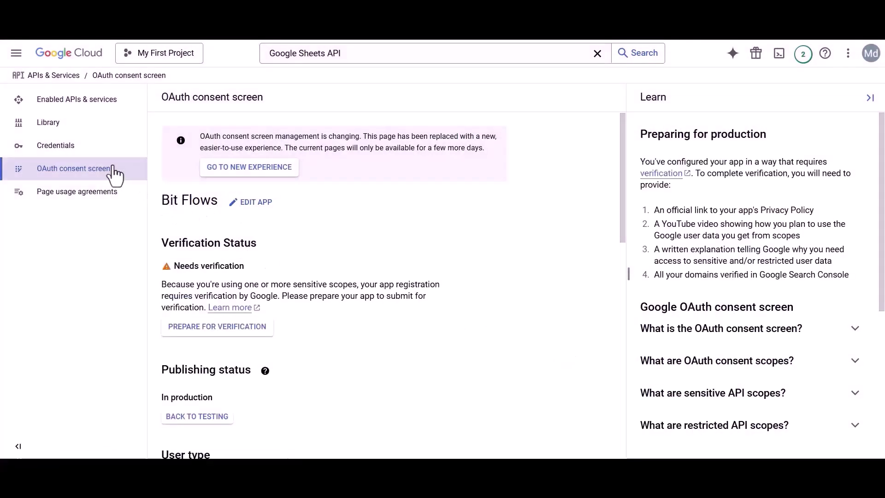
Start a new OAuth client ID of type Web application from the Credentials page
left_click(69, 146)
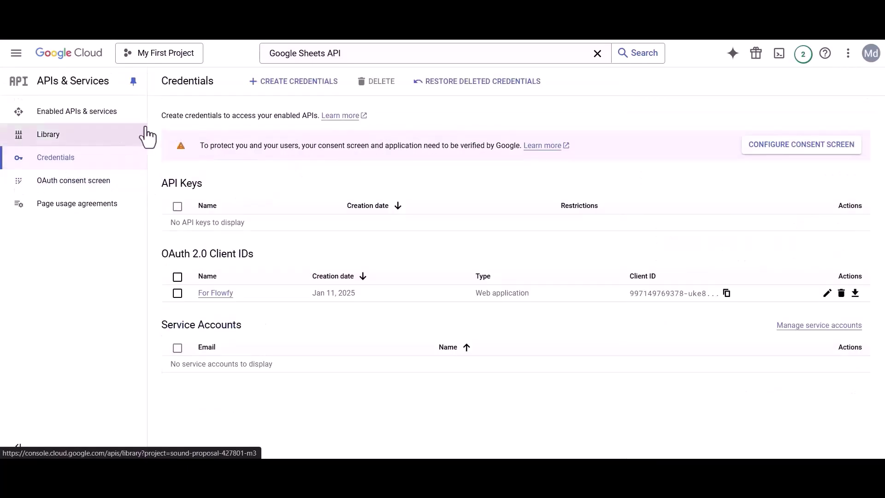
left_click(289, 83)
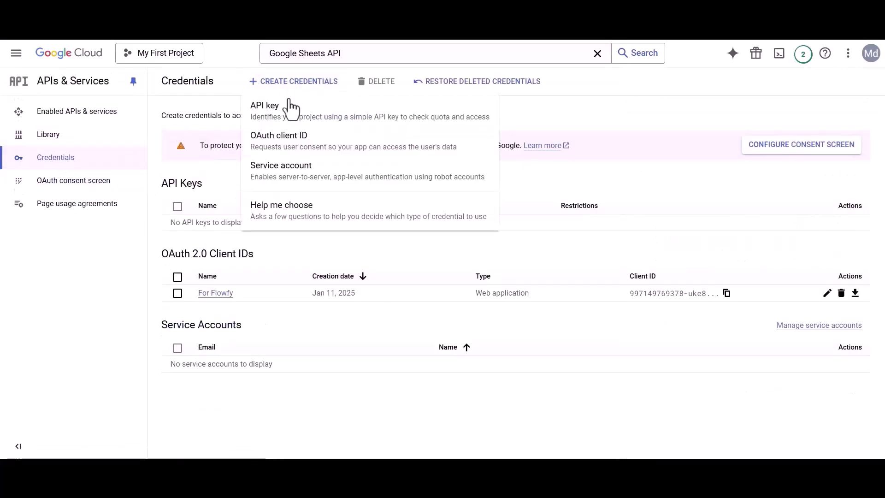
left_click(283, 143)
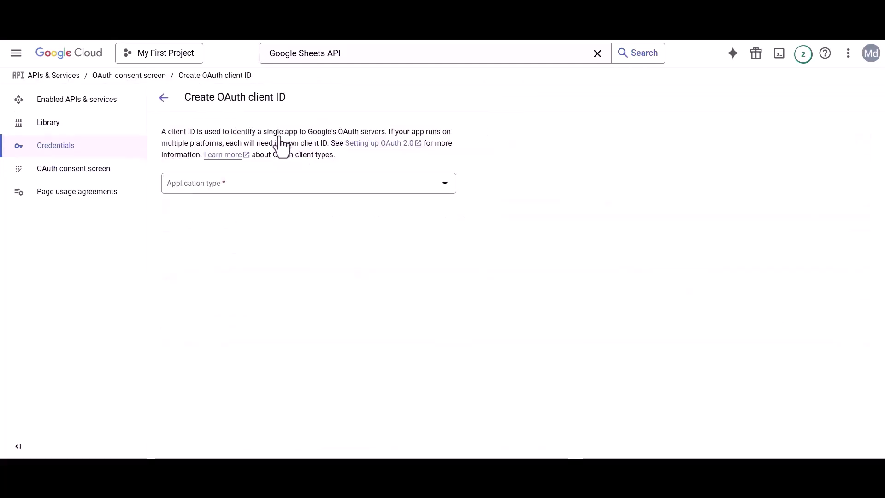
left_click(196, 184)
left_click(197, 195)
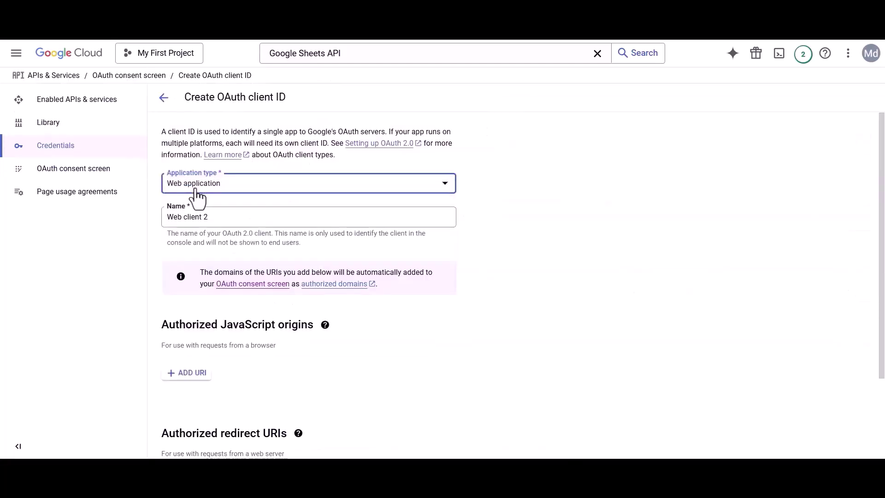
Name the client Bit Flows and paste the site URL as an authorized JavaScript origin
left_click_drag(168, 219, 216, 220)
type("Bit Flows")
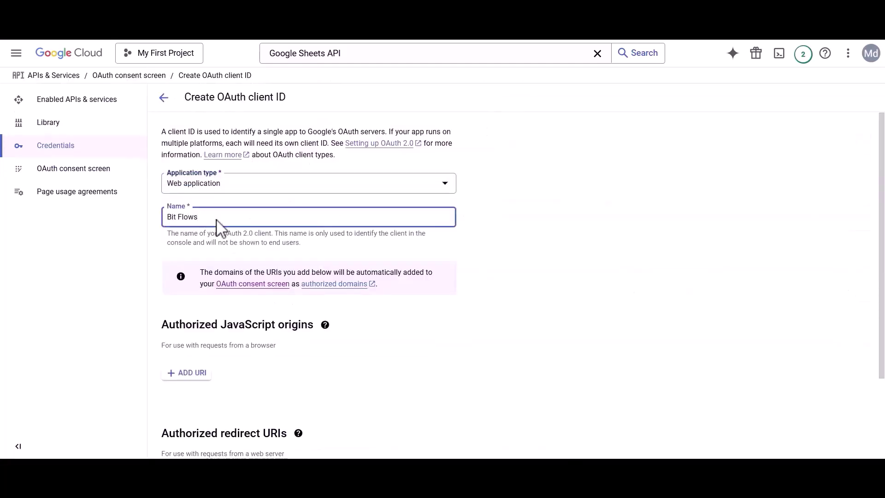
left_click_drag(162, 325, 314, 330)
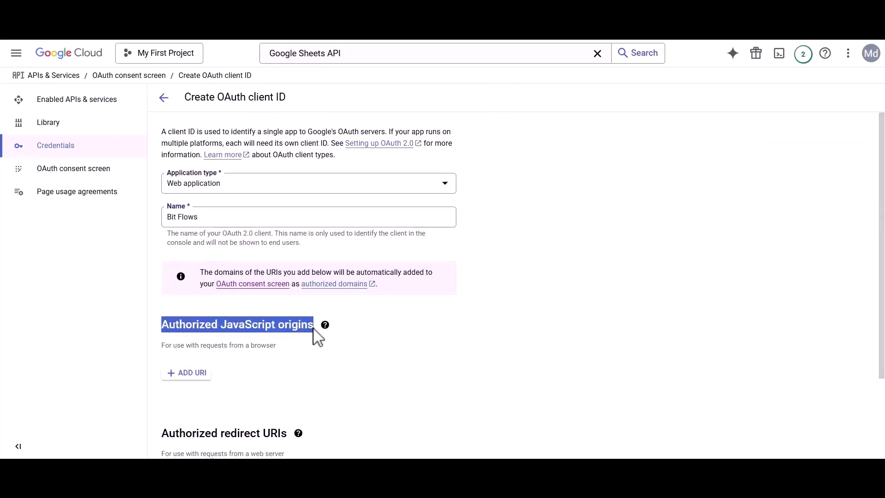
left_click(313, 328)
left_click(187, 373)
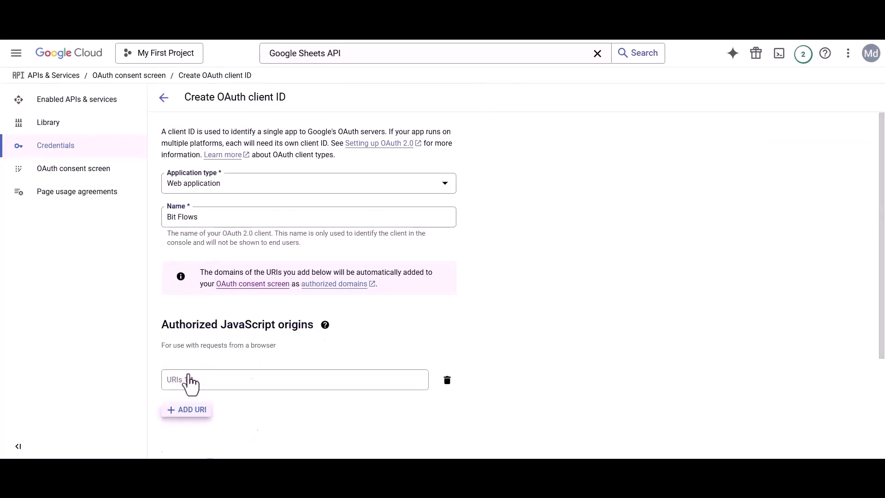
key("ctrl+v")
scroll(192, 383, "down", 1)
scroll(193, 383, "down", 2)
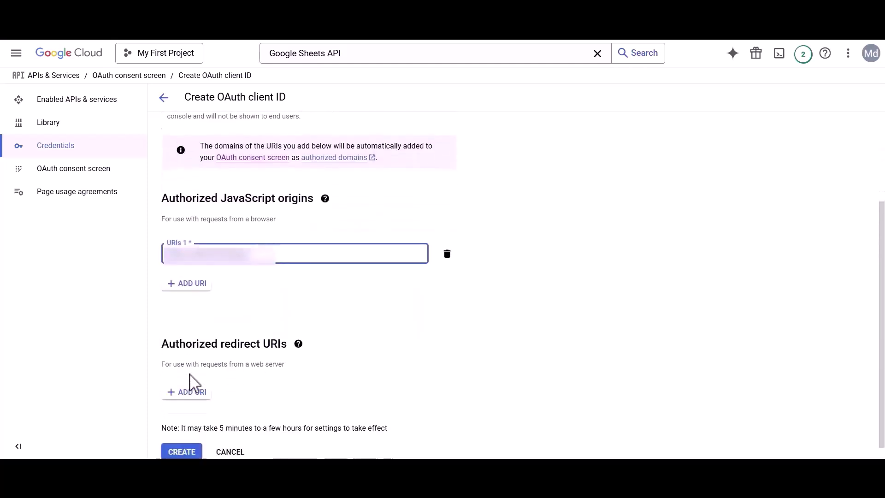
left_click_drag(162, 345, 287, 354)
Copy the Bit Flows redirect URI and paste it as the client's first authorized redirect URI
left_click(288, 355)
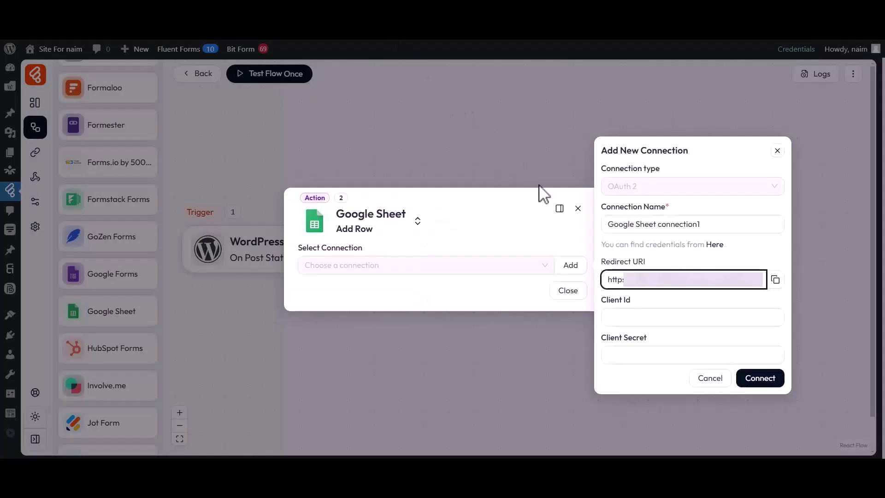
left_click_drag(614, 280, 765, 291)
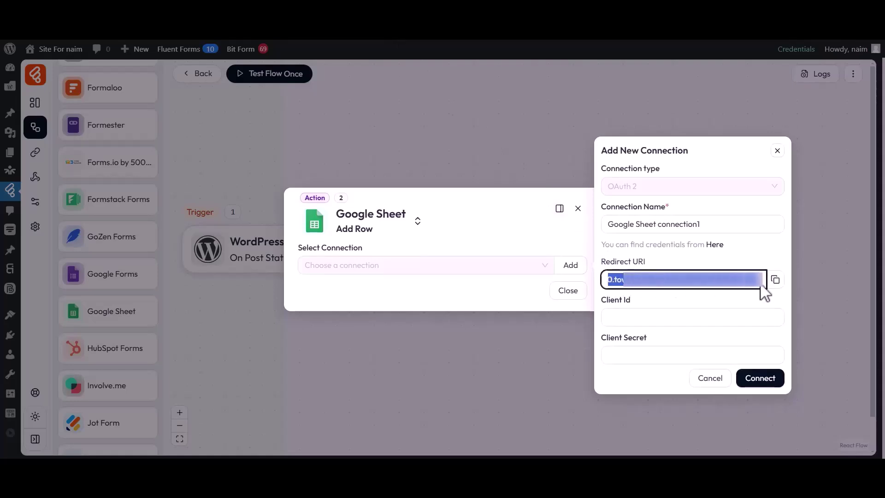
left_click(776, 281)
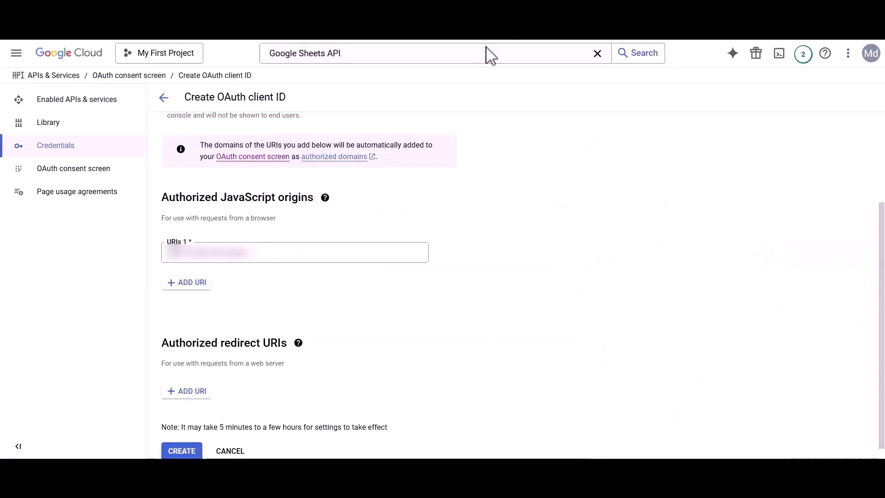
left_click_drag(160, 342, 290, 356)
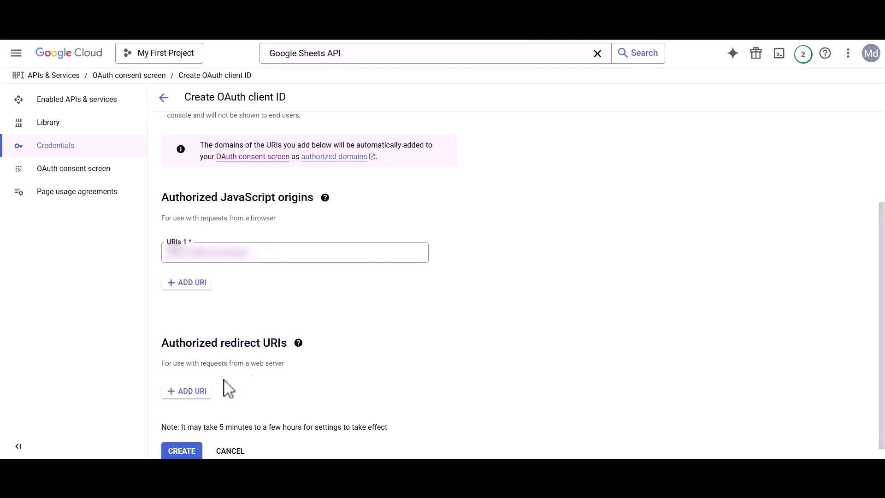
left_click(197, 392)
key("ctrl+v")
scroll(198, 405, "down", 1)
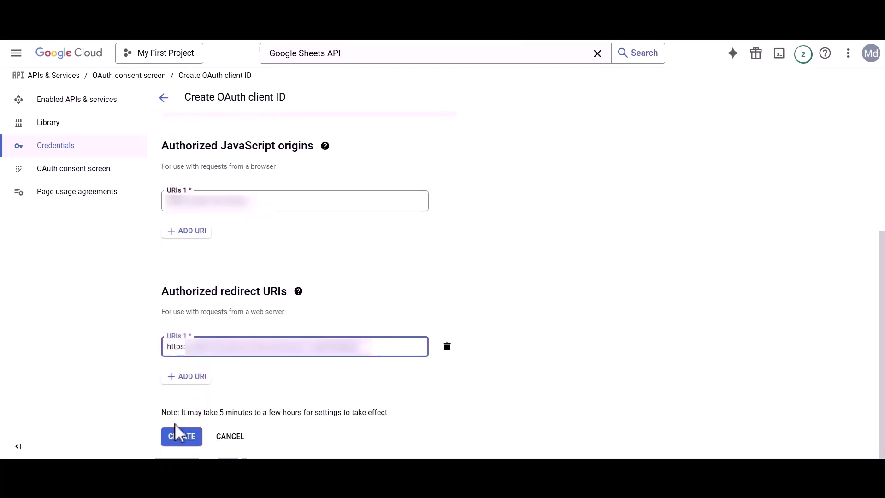
Create the OAuth client and paste its new client ID into the Bit Flows Client Id field
left_click(184, 438)
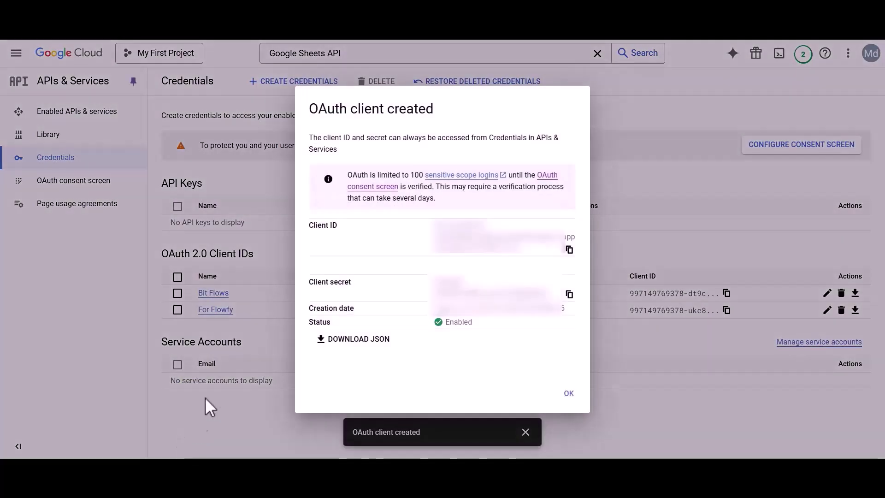
left_click_drag(301, 238, 340, 233)
left_click(364, 233)
left_click_drag(308, 282, 343, 281)
left_click(365, 288)
left_click_drag(314, 233, 342, 234)
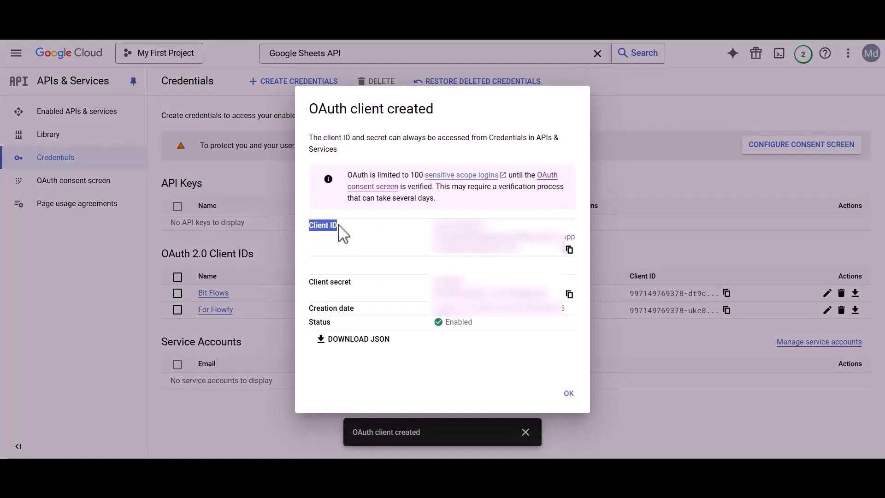
left_click(570, 249)
left_click(693, 36)
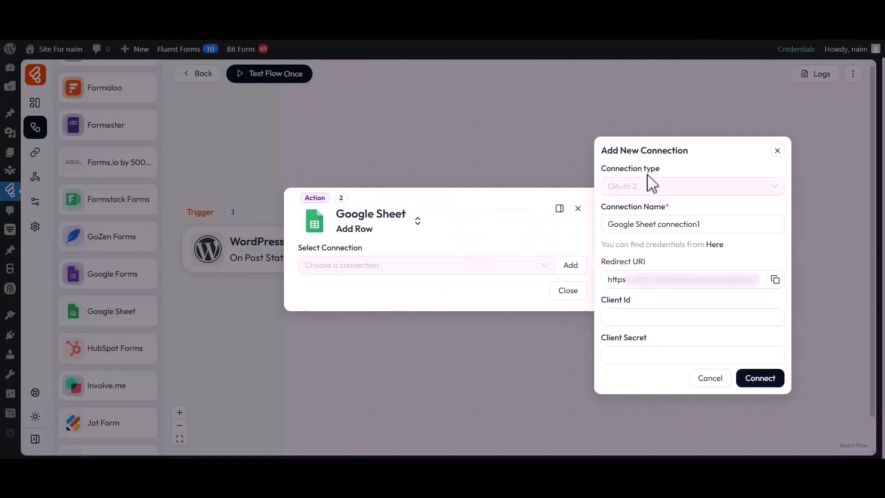
left_click_drag(607, 300, 640, 311)
left_click(636, 316)
key("ctrl+v")
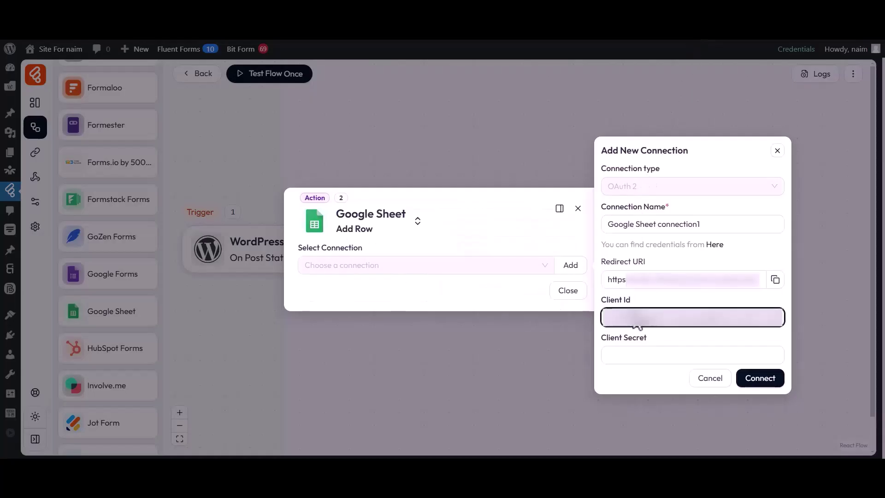
Copy the new client secret into the Bit Flows Client Secret field
left_click(505, 37)
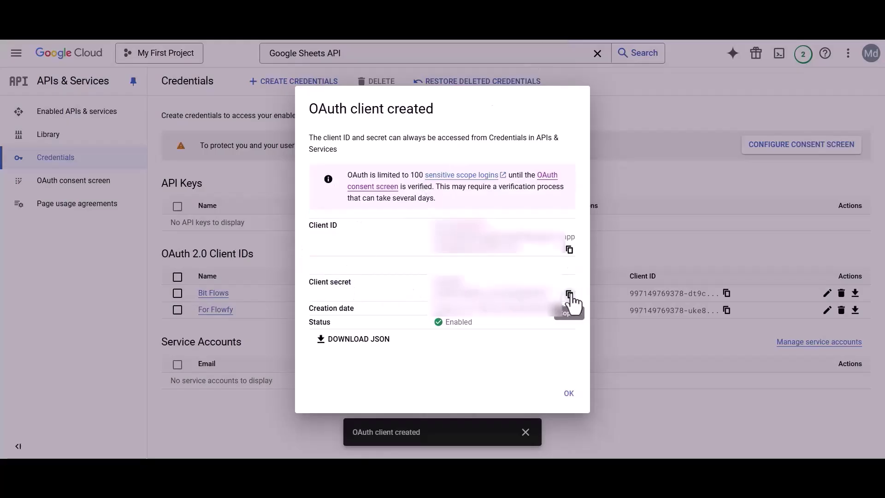
left_click(570, 251)
left_click(707, 40)
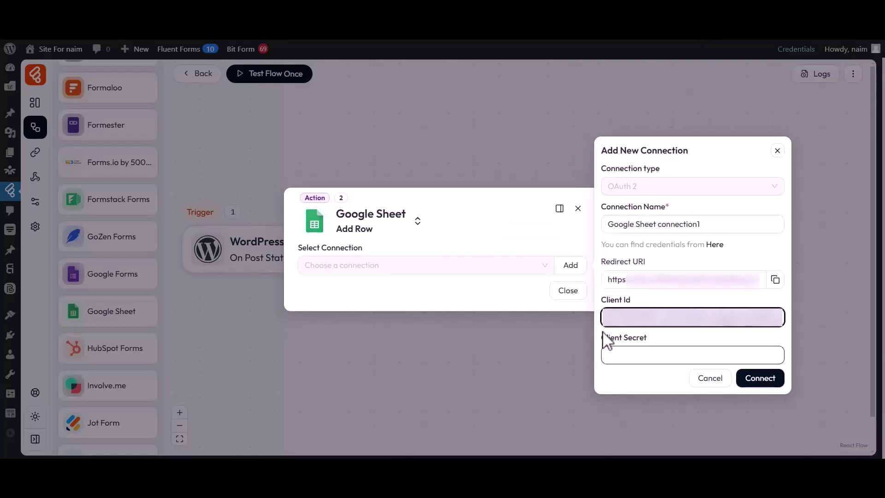
left_click_drag(604, 339, 649, 345)
left_click(647, 357)
key("ctrl+v")
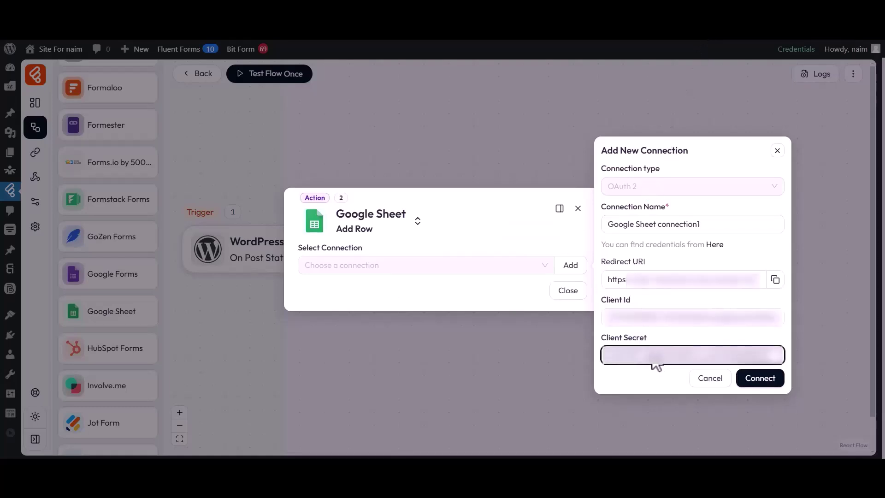
Sign in with the Google account, bypass the unverified towp.io warning, and grant Drive and Sheets access
left_click(756, 378)
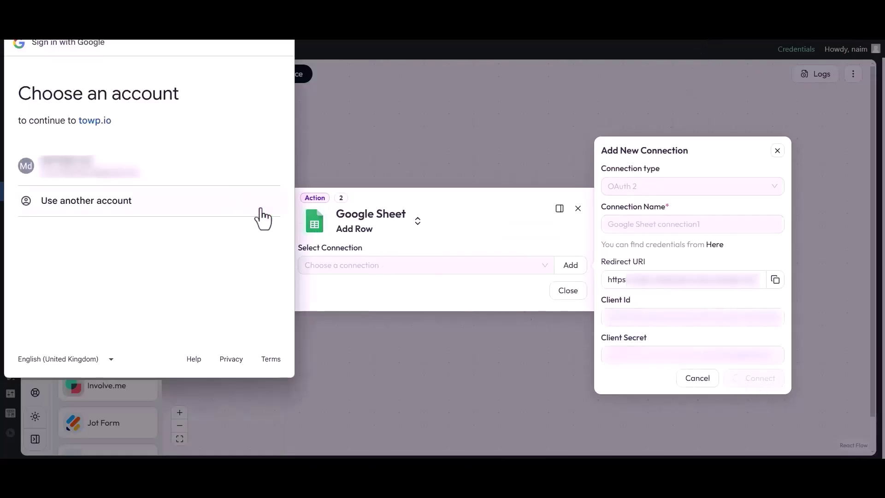
left_click_drag(19, 95, 184, 98)
left_click(74, 167)
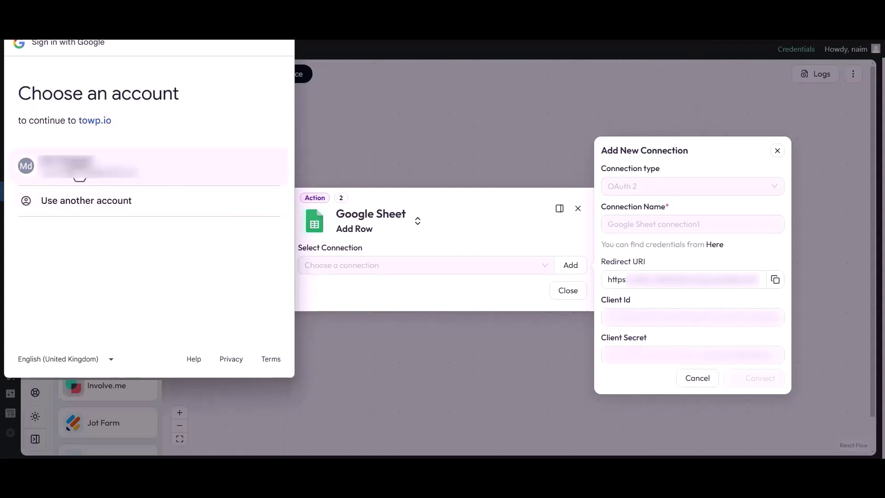
left_click(35, 261)
left_click(39, 344)
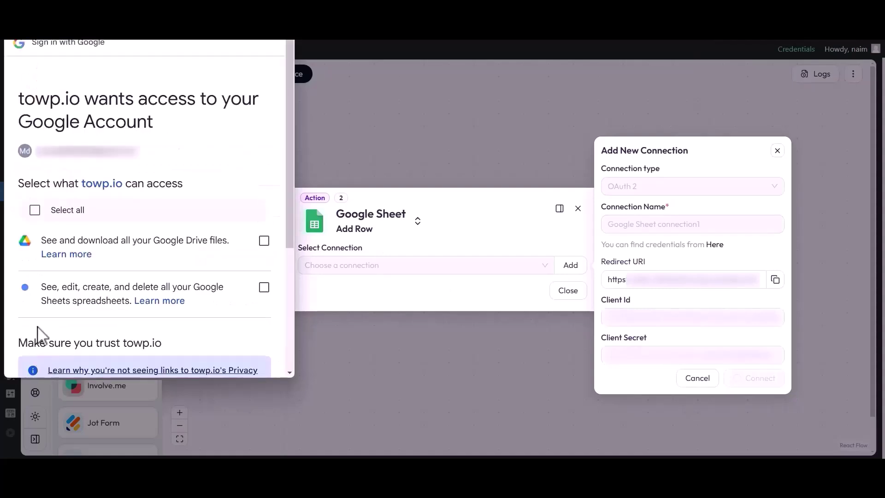
left_click(32, 207)
scroll(38, 213, "down", 5)
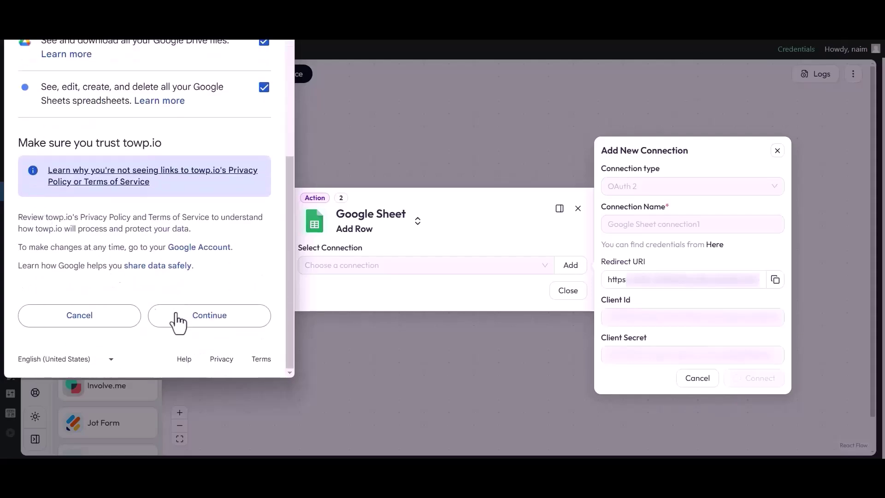
left_click(176, 316)
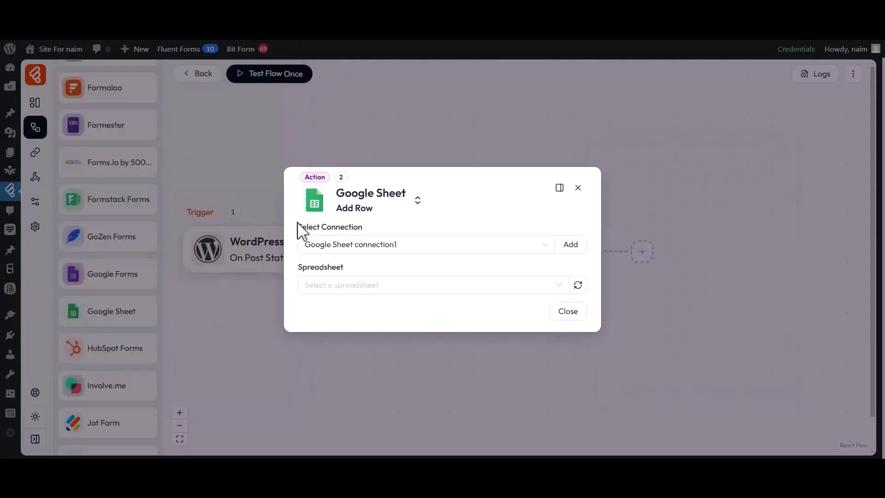
Target the My All Post List spreadsheet's Sheet1 with the Google Sheet connection
left_click_drag(299, 227, 361, 230)
left_click(364, 232)
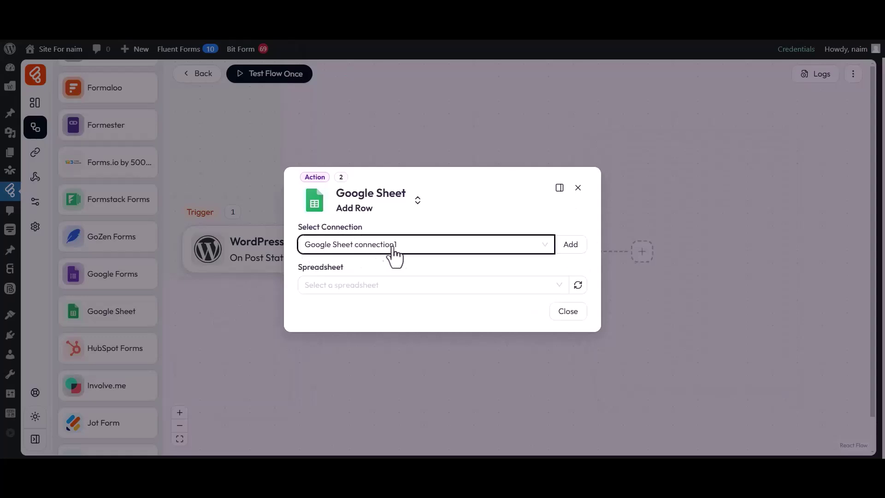
left_click_drag(298, 271, 348, 272)
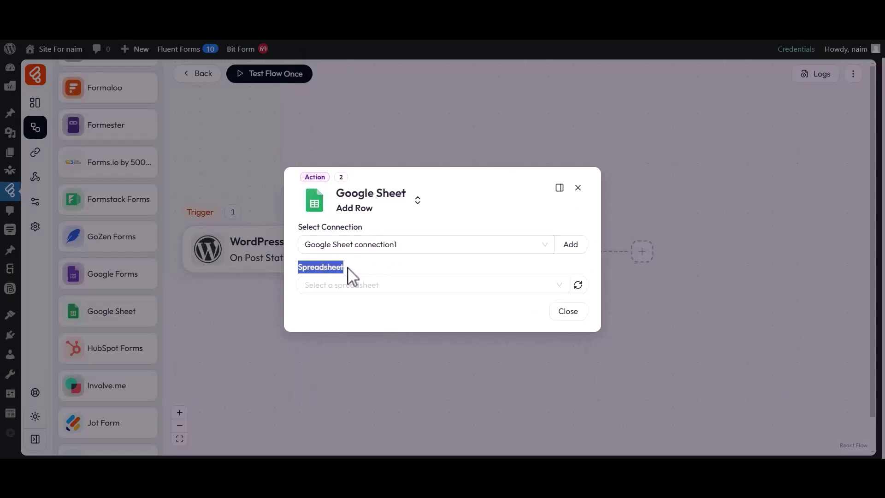
left_click(336, 290)
left_click(331, 346)
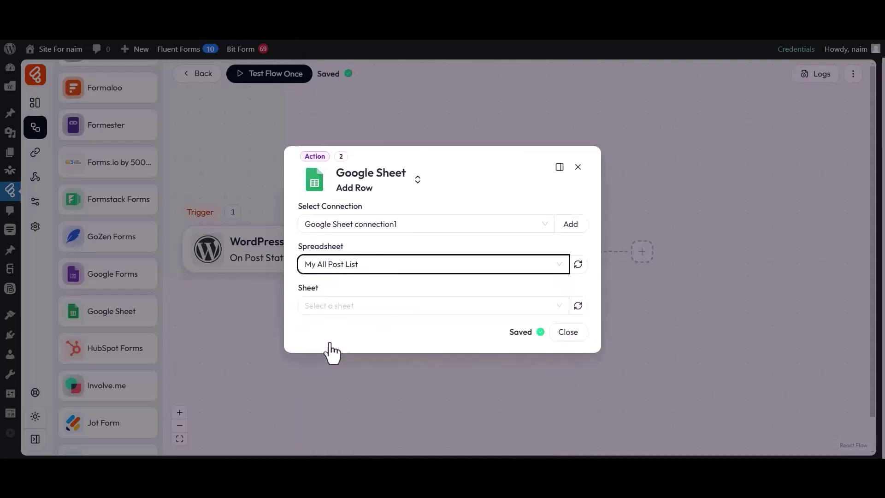
left_click_drag(298, 287, 330, 297)
left_click(319, 312)
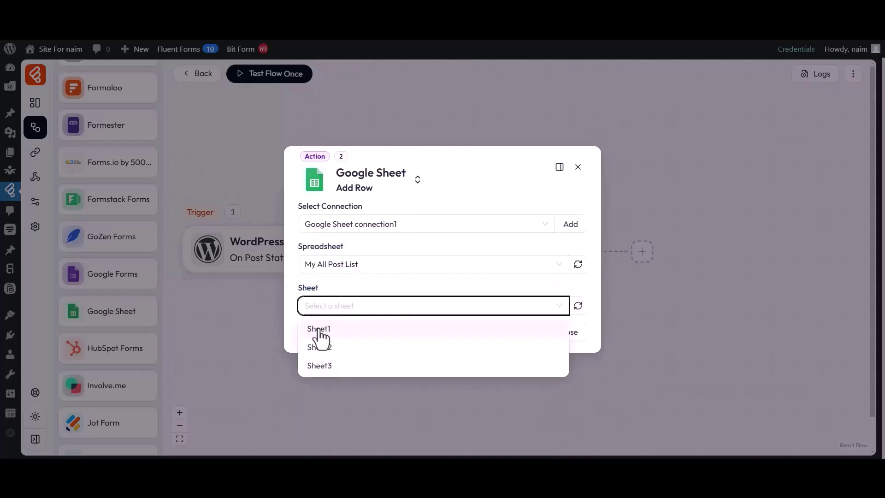
left_click(319, 328)
left_click_drag(299, 313, 352, 321)
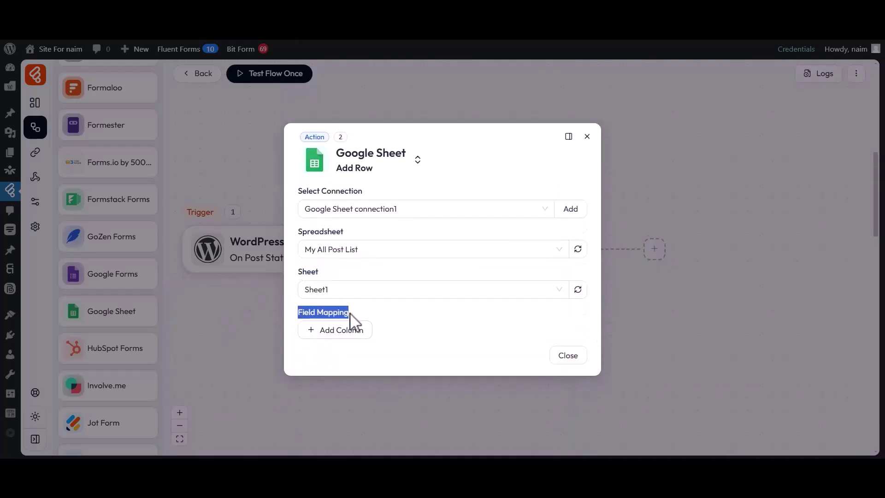
Map the post ID to column A and post_author to column B
left_click(333, 333)
left_click(330, 328)
left_click(322, 178)
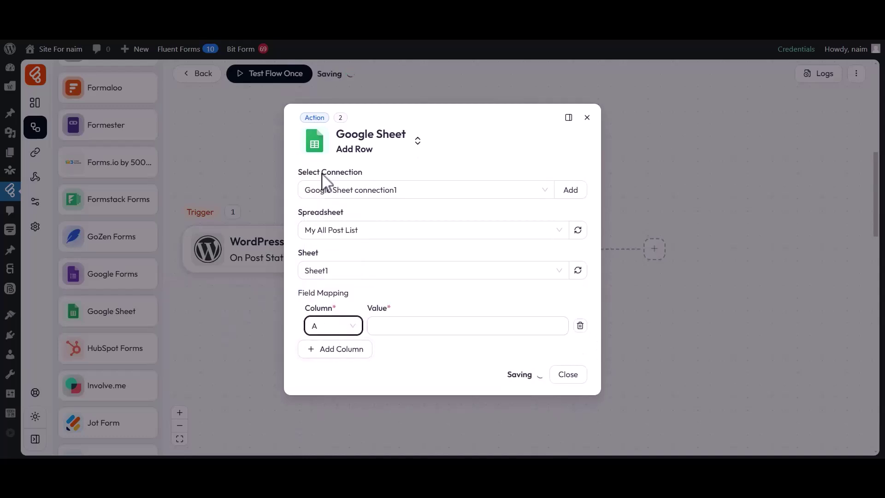
left_click(442, 330)
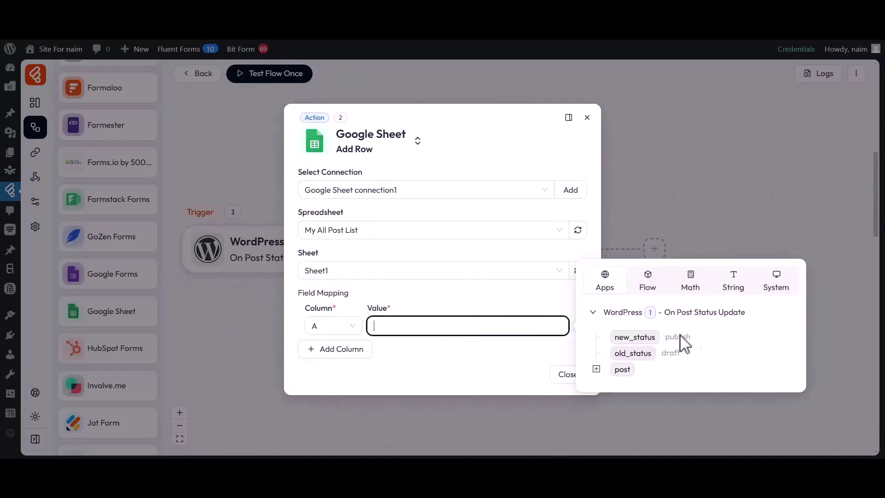
left_click(596, 369)
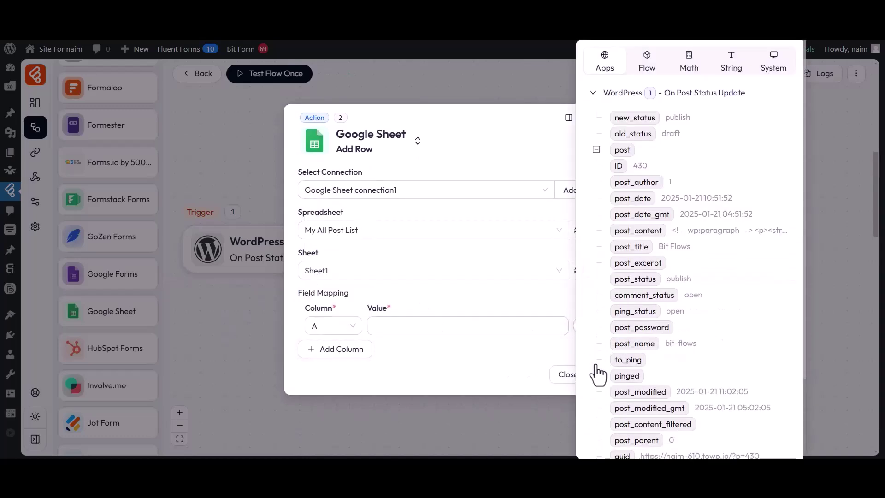
left_click(617, 166)
left_click(455, 356)
left_click(334, 351)
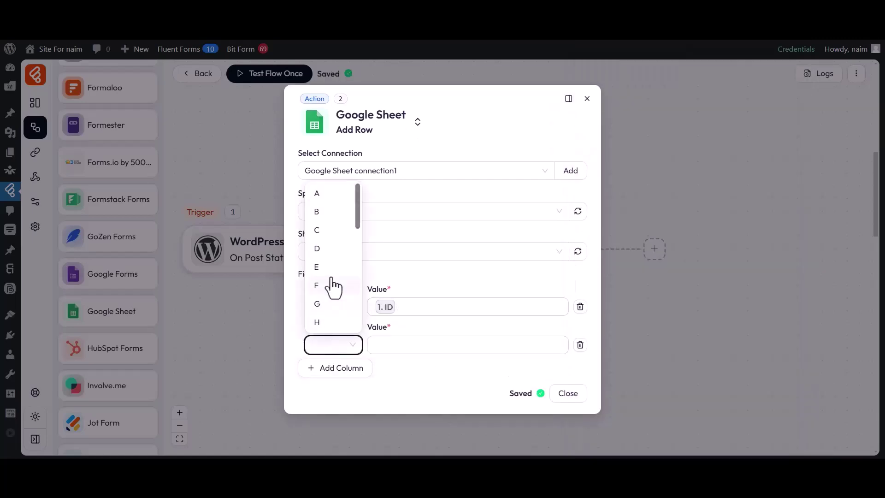
left_click(322, 215)
left_click(425, 349)
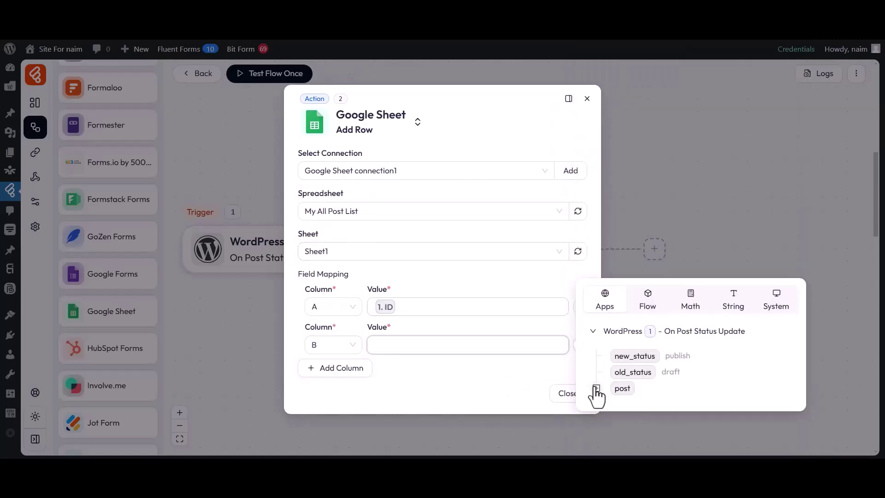
left_click(596, 388)
left_click(624, 183)
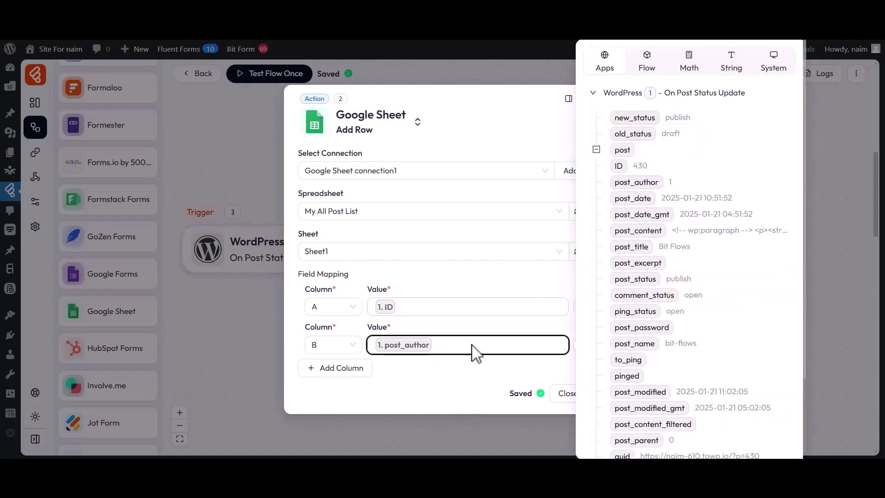
left_click(443, 380)
Map the post guid to column C and old_status to column D
left_click(332, 368)
left_click(318, 248)
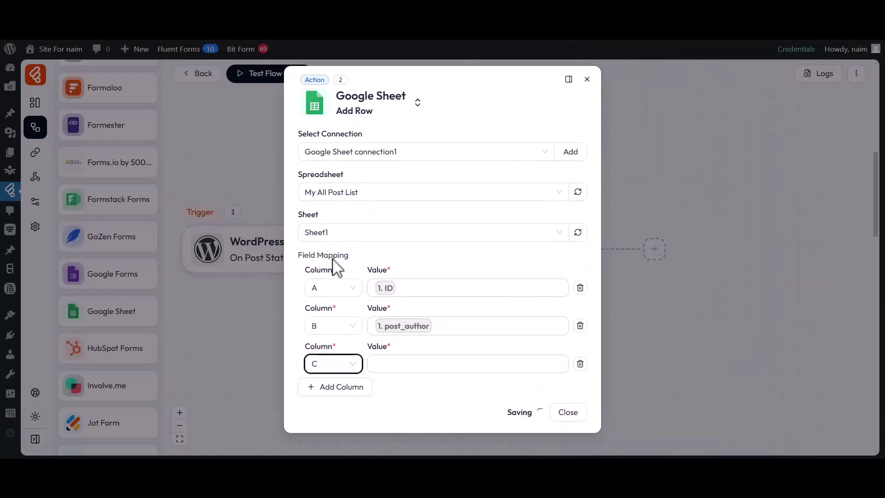
left_click(434, 366)
left_click(596, 407)
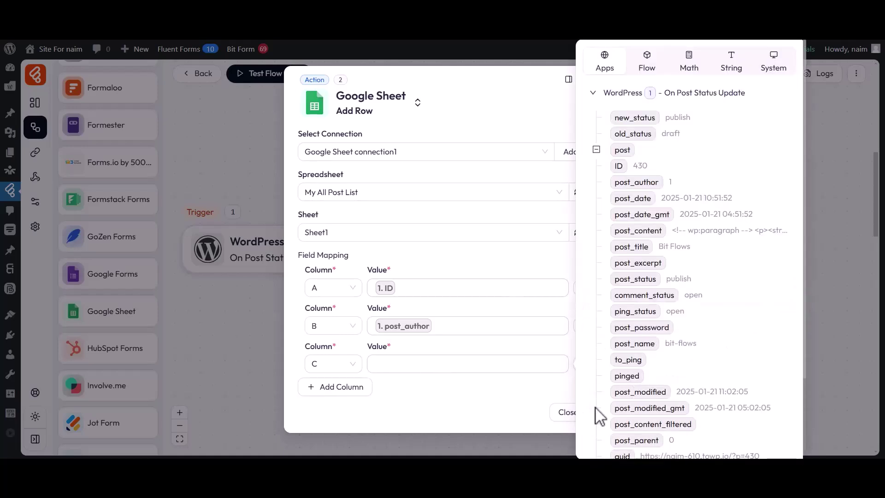
scroll(621, 389, "down", 3)
left_click(621, 356)
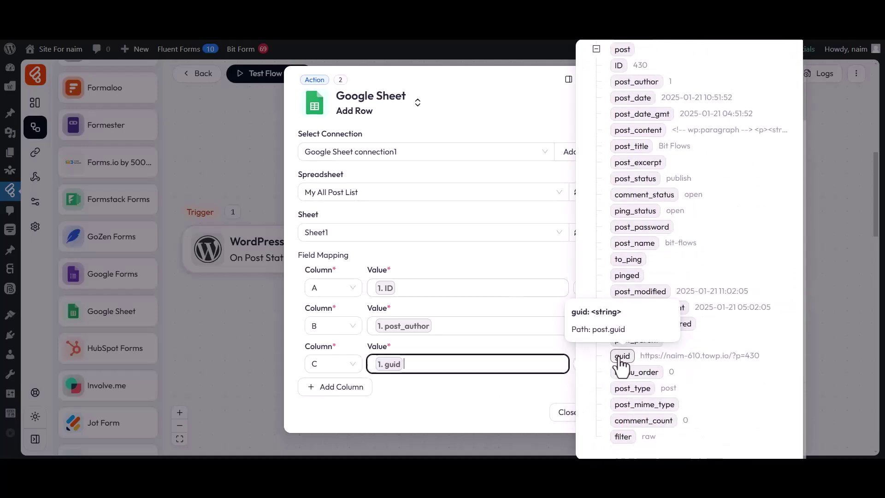
left_click(534, 388)
left_click(332, 388)
left_click(332, 385)
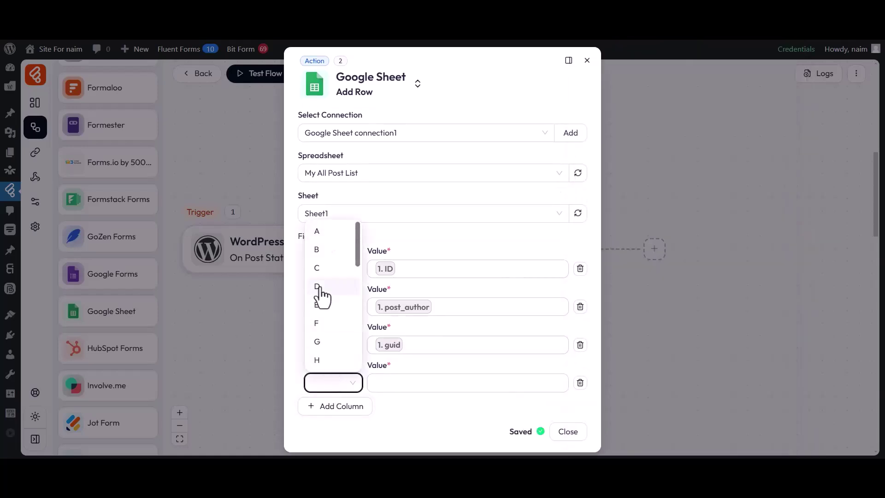
left_click(318, 286)
left_click(428, 384)
left_click(632, 411)
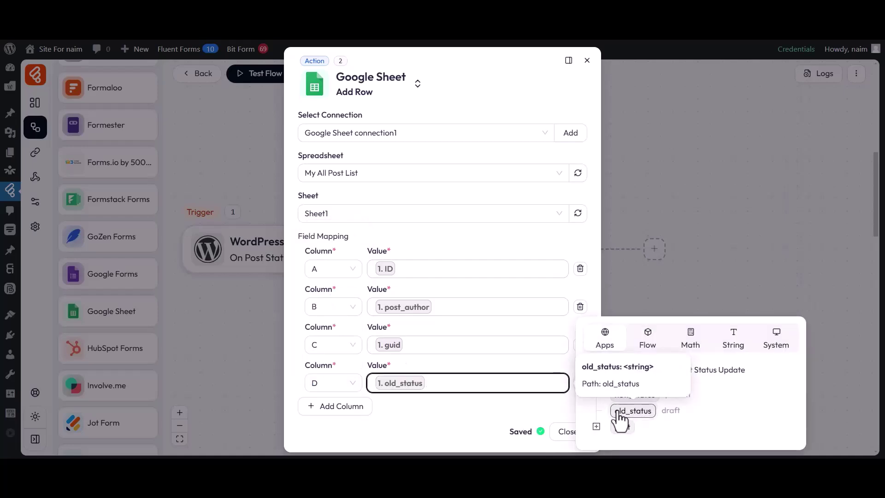
left_click(342, 408)
Map new_status to column E
left_click(342, 410)
left_click(322, 334)
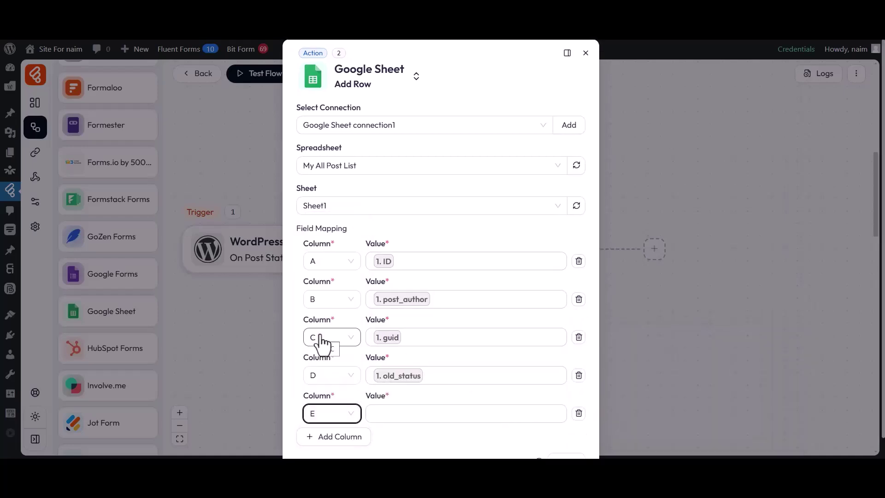
left_click(438, 417)
left_click(623, 412)
left_click(507, 444)
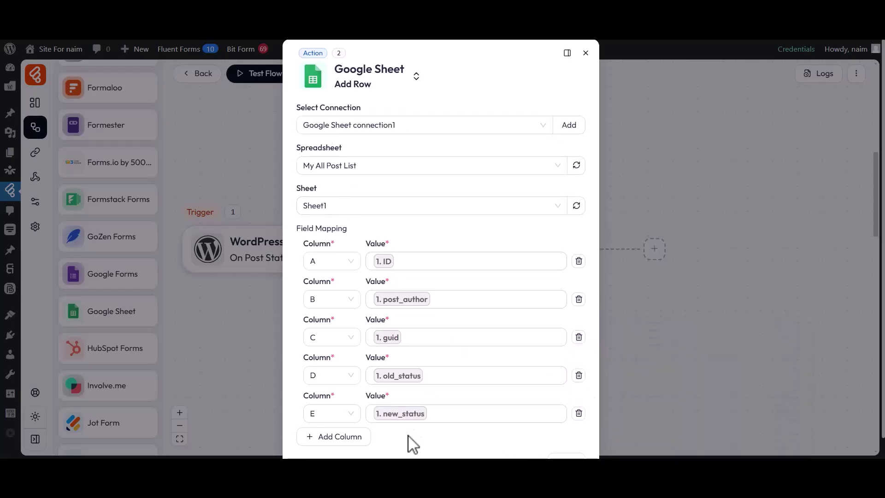
scroll(413, 444, "down", 1)
Start a one-time flow test, then switch the Bit Flows post to Draft and save it
left_click(566, 439)
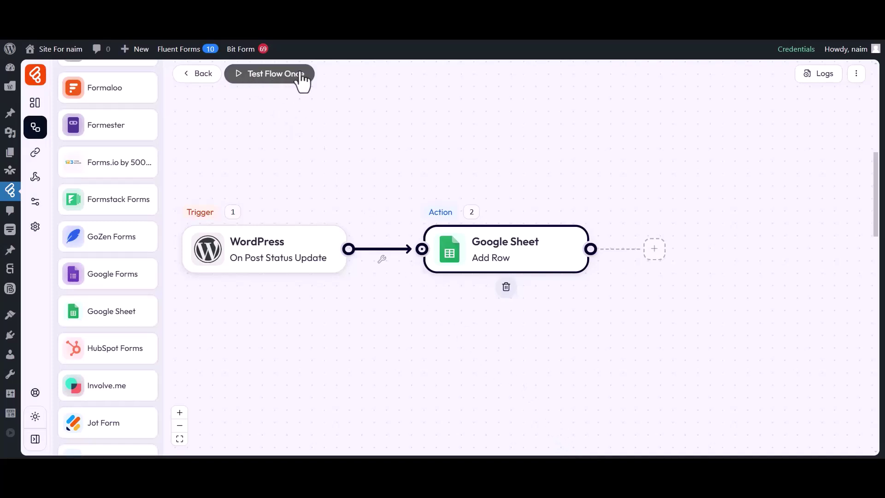
left_click(267, 74)
left_click(310, 47)
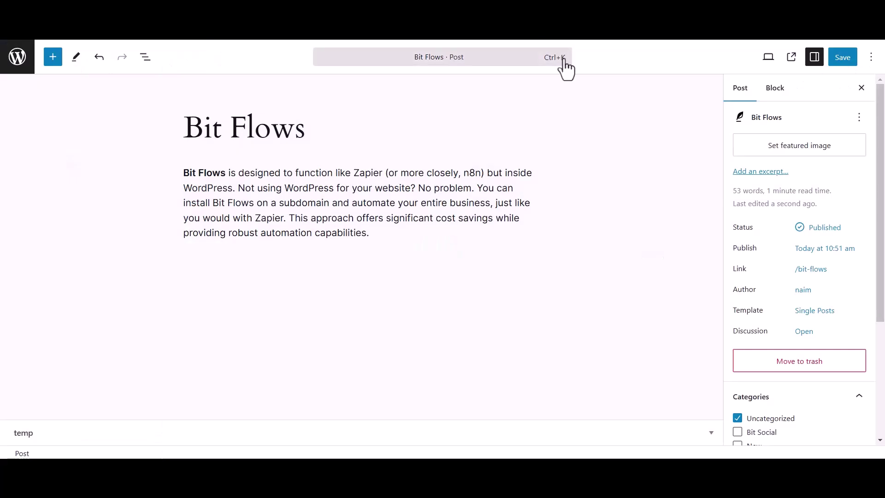
left_click(816, 230)
left_click(591, 256)
left_click(686, 233)
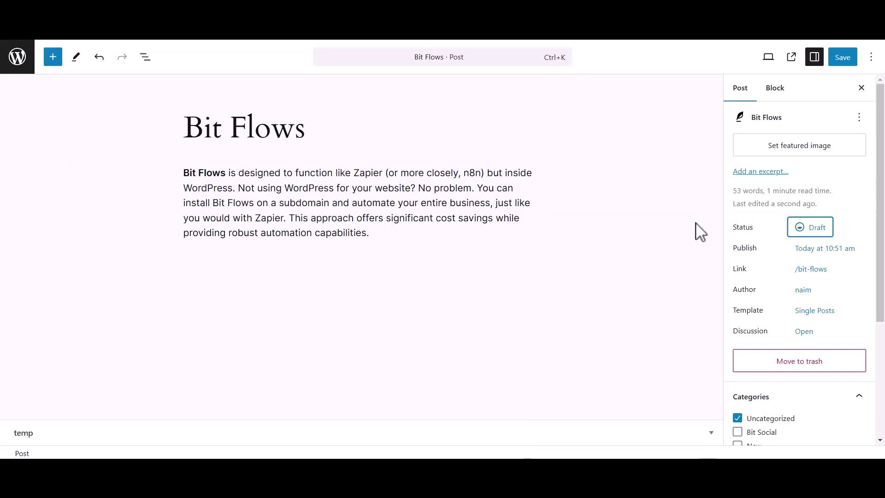
left_click(840, 58)
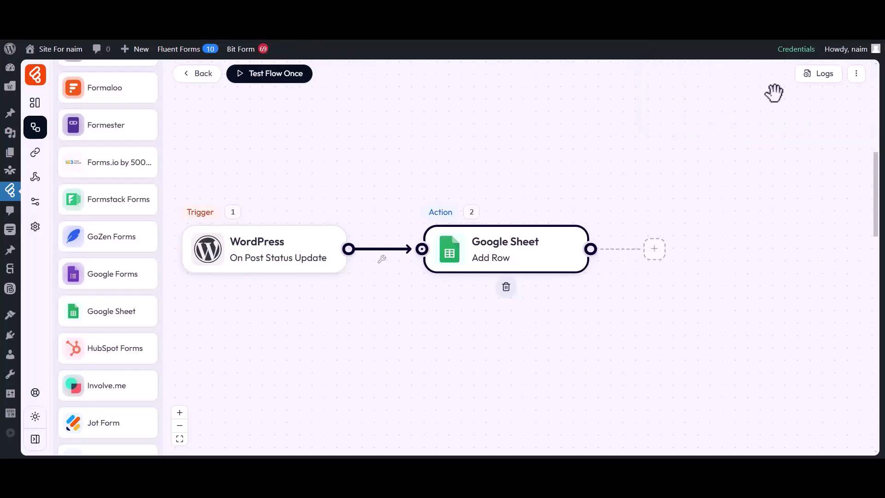
left_click(824, 74)
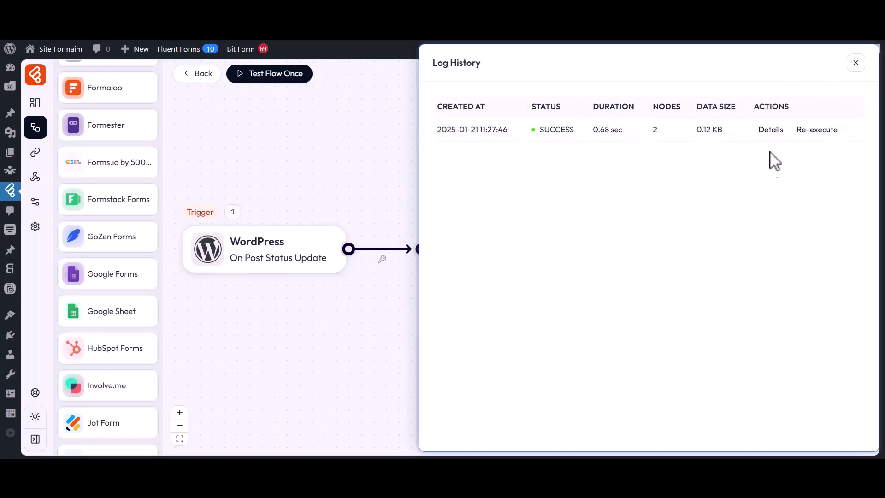
left_click(769, 131)
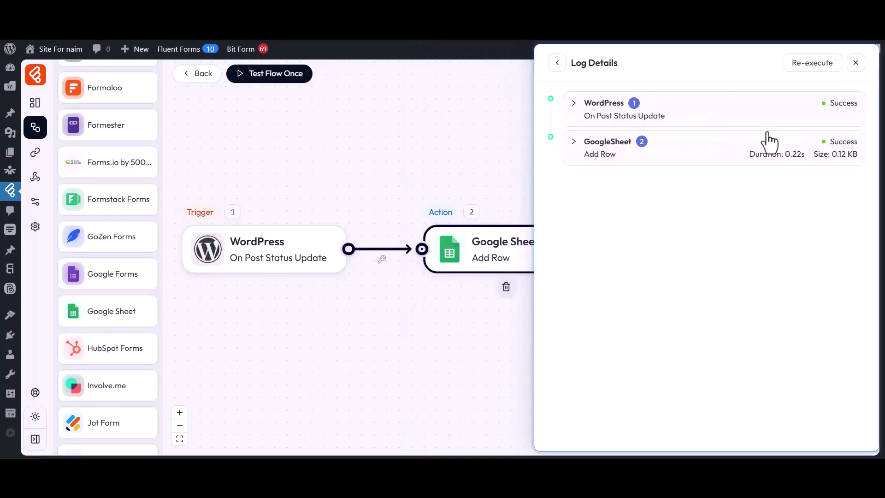
left_click(601, 152)
left_click(594, 180)
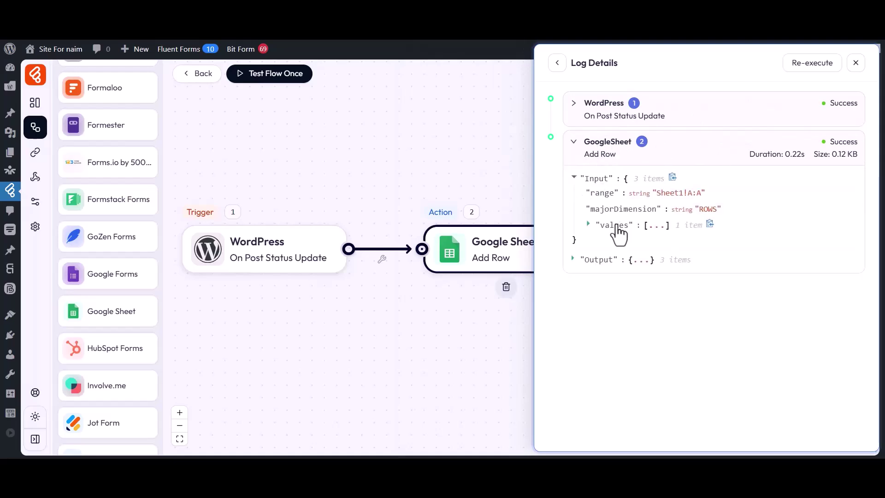
left_click(618, 225)
left_click(619, 239)
left_click_drag(622, 253, 792, 295)
left_click(742, 304)
left_click_drag(631, 302, 681, 305)
left_click_drag(632, 318, 686, 319)
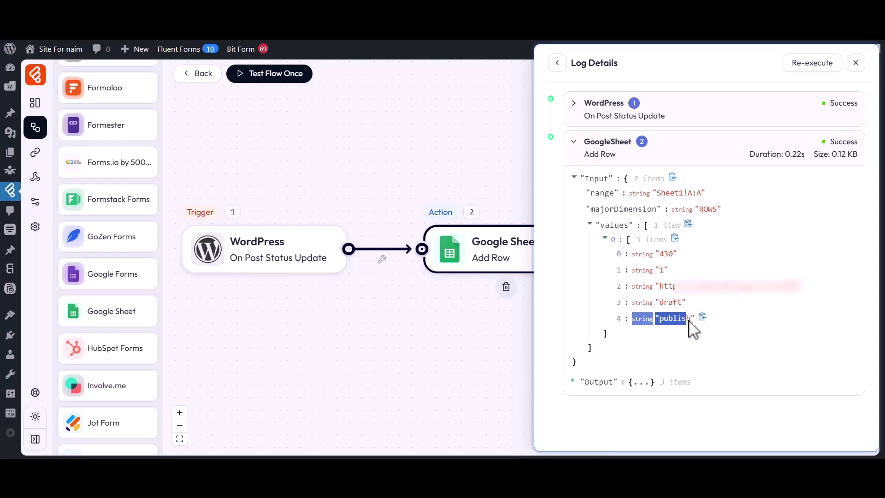
left_click(691, 320)
Close the run log details panel
left_click(856, 68)
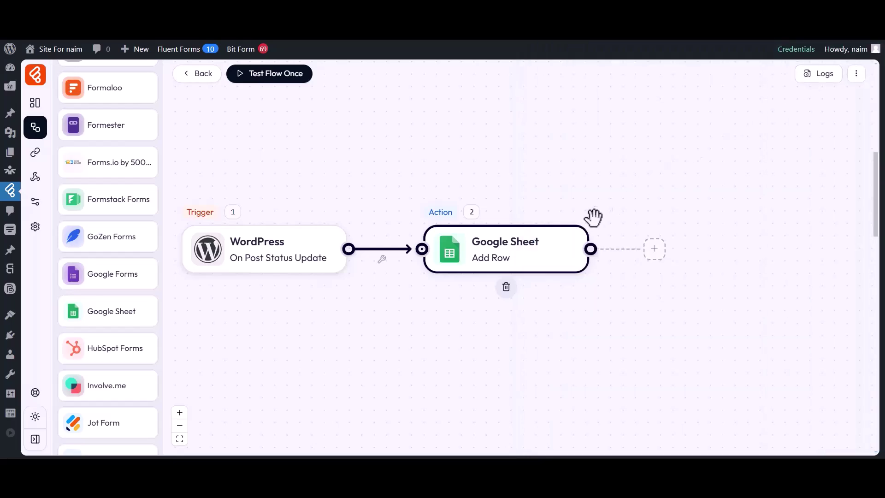